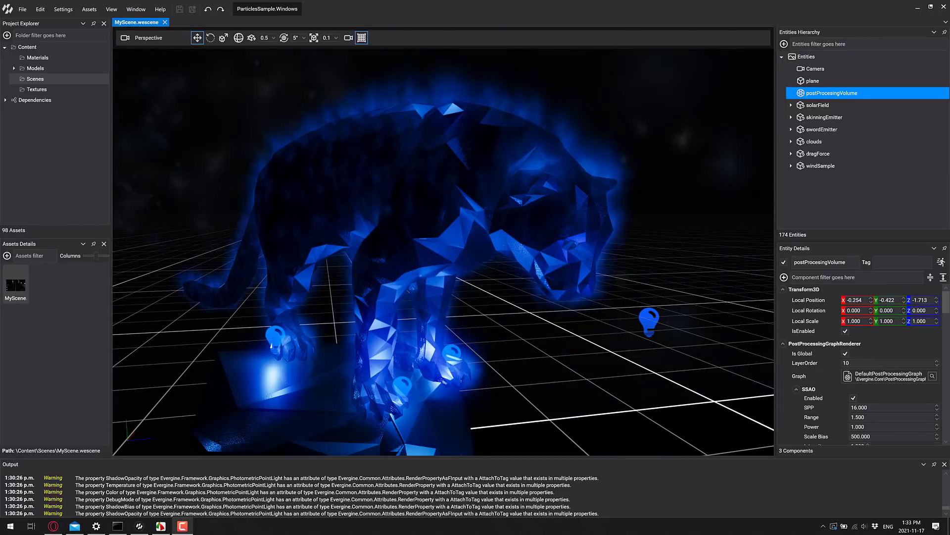
Orbit the scene camera away from the blue panther toward the particle emitters on the grid.
right_click_drag(149, 252, 565, 281)
Look at the Discover Evergine article tab in Opera, then return to Evergine Studio.
key("alt+Tab")
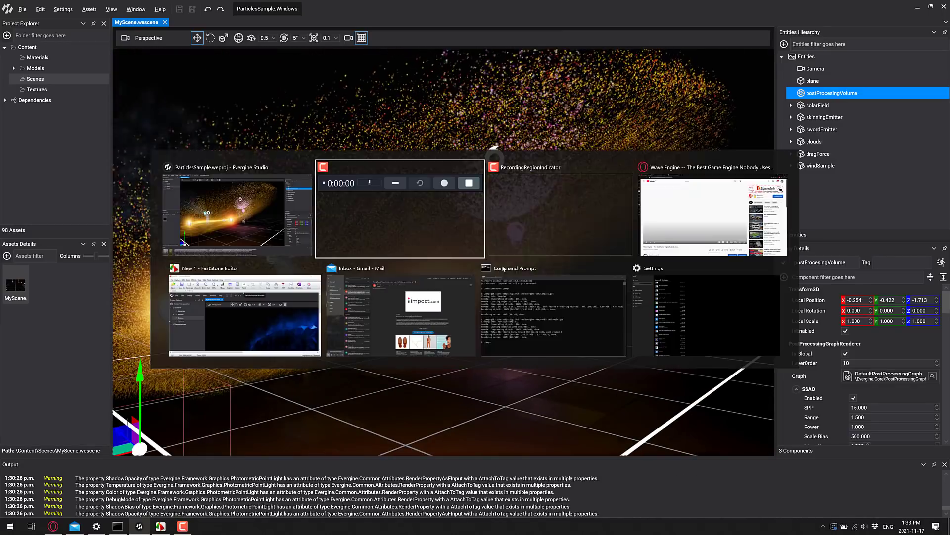
key("Tab")
key("Tab")
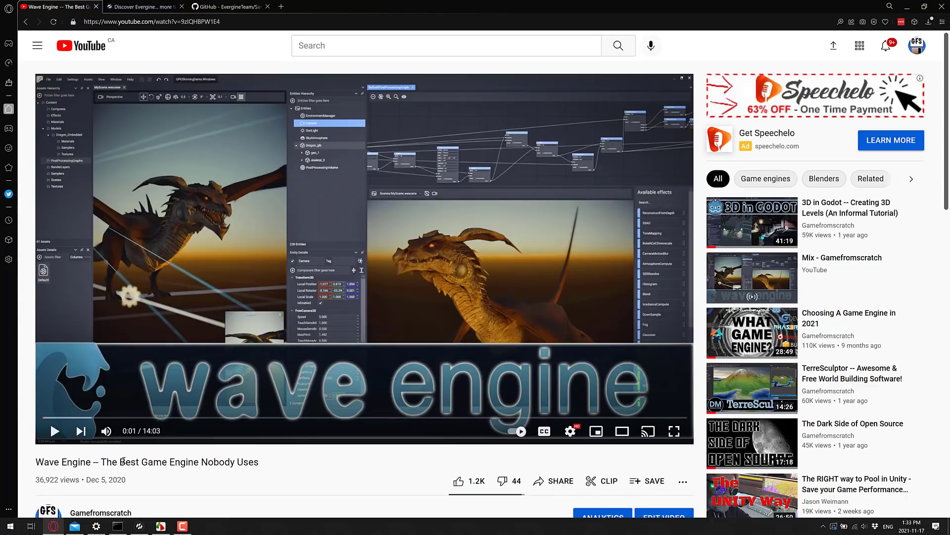
left_click(132, 6)
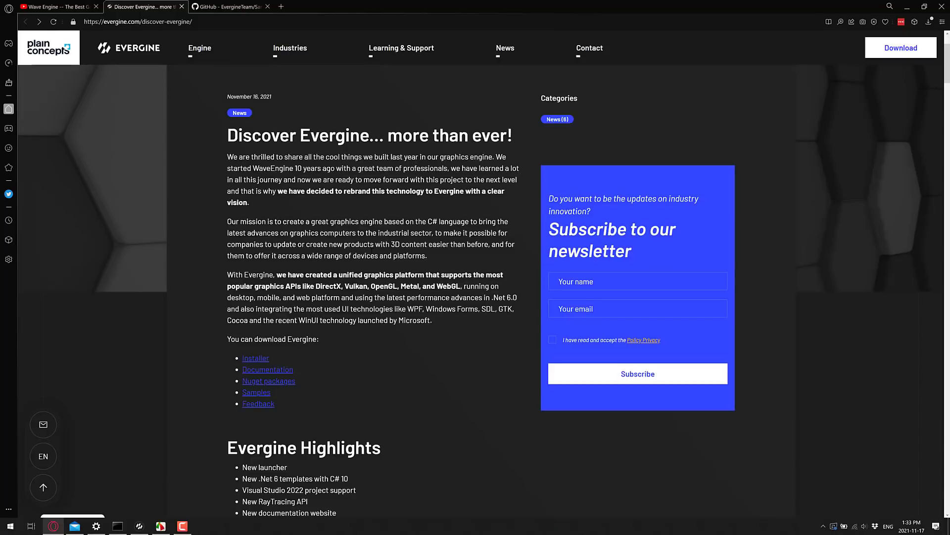
key("alt+Tab")
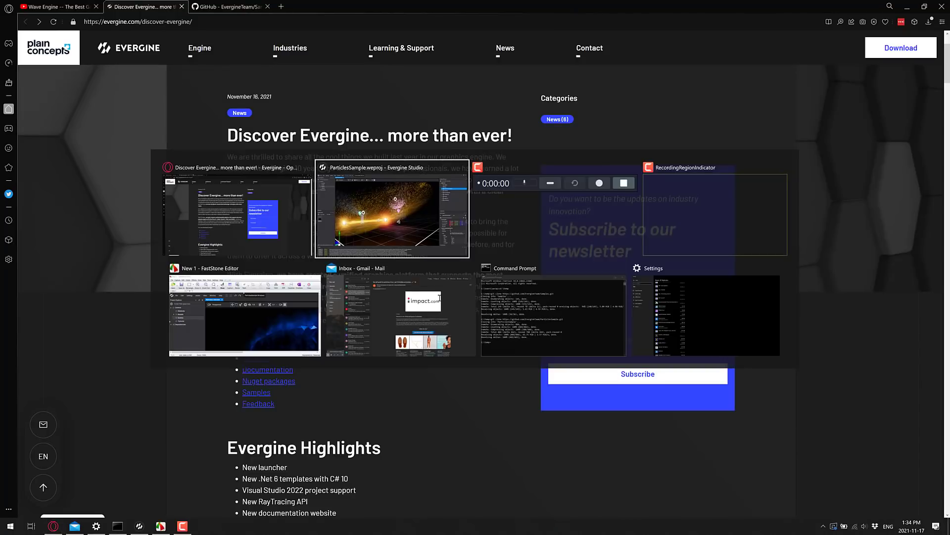
Zoom in and orbit the camera into the drifting particle clouds and smoke stream.
scroll(495, 337, "up", 5)
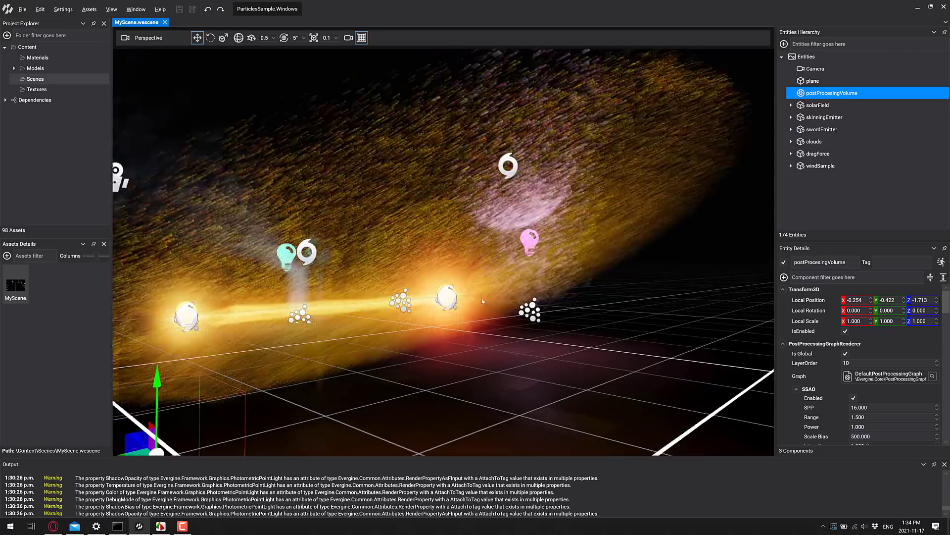
right_click_drag(494, 340, 594, 317)
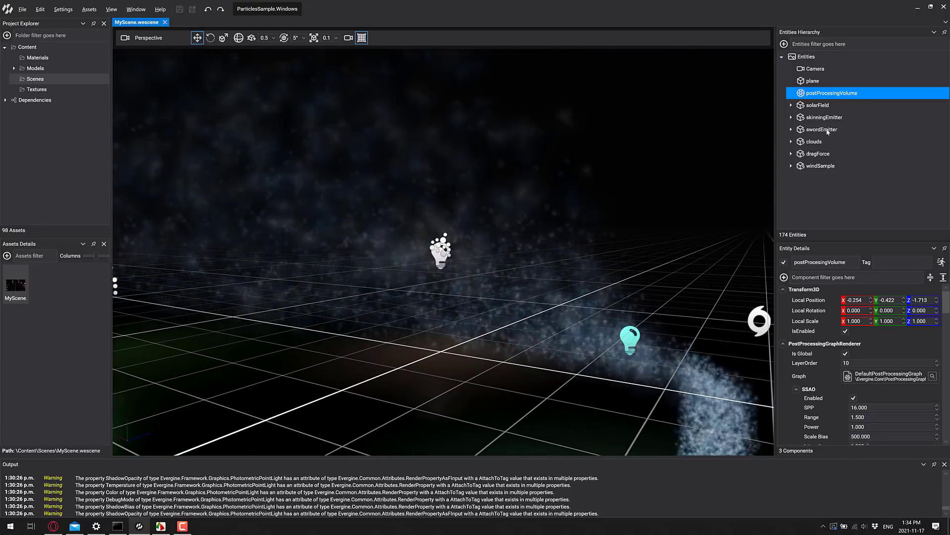
Expand windSample and select its photometricPointLight child to show its 4000 temperature settings.
left_click(817, 169)
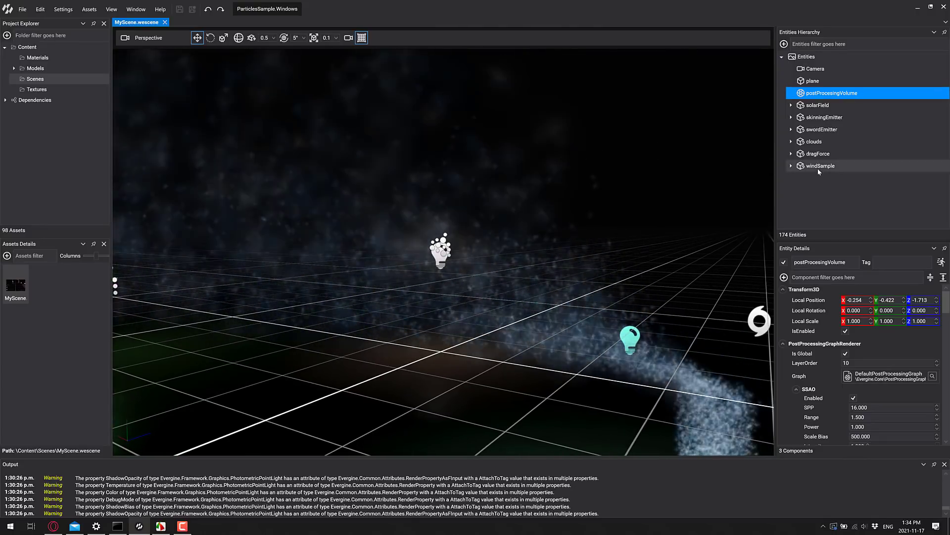
double_click(803, 168)
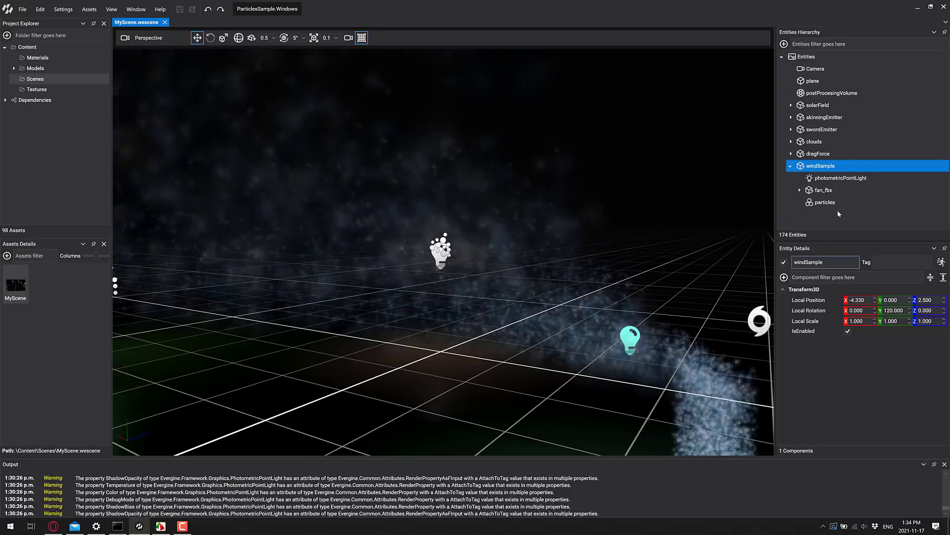
left_click(839, 179)
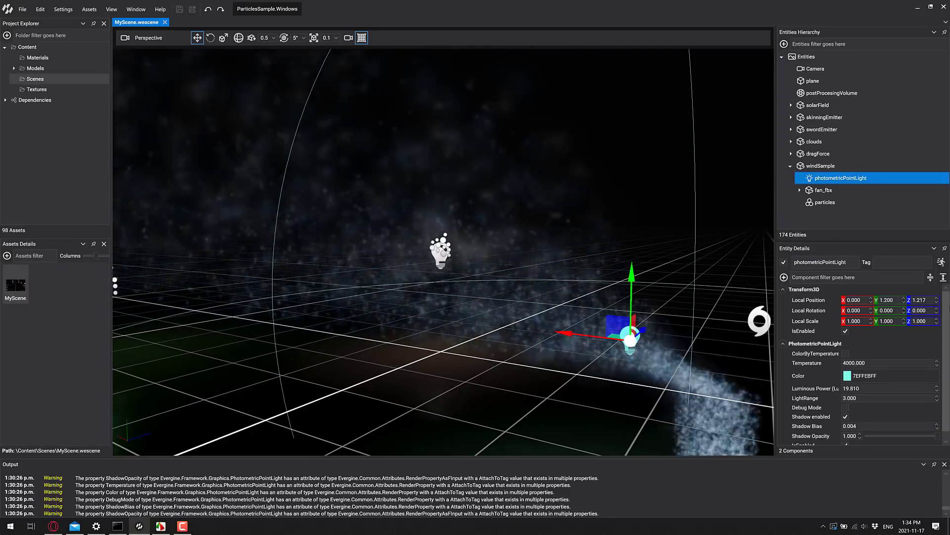
scroll(945, 307, "down", 1)
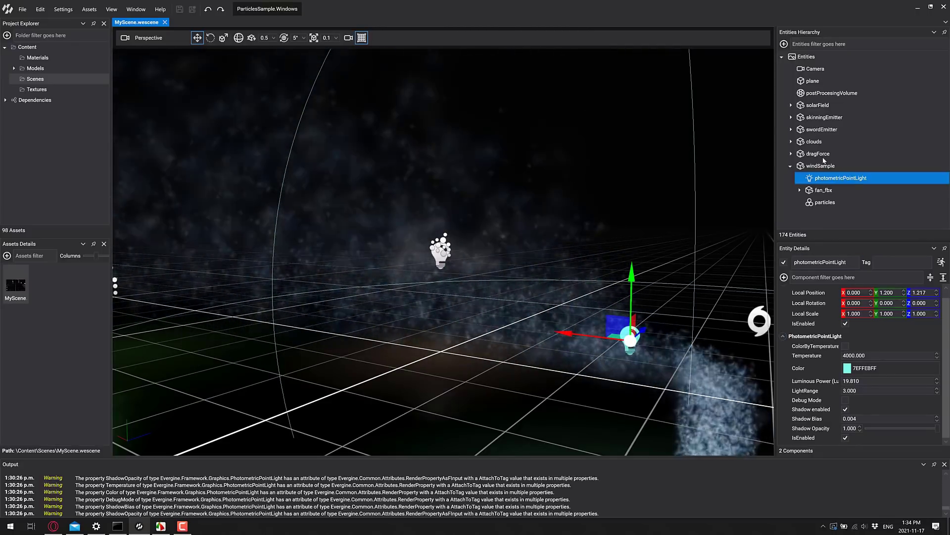
right_click(820, 180)
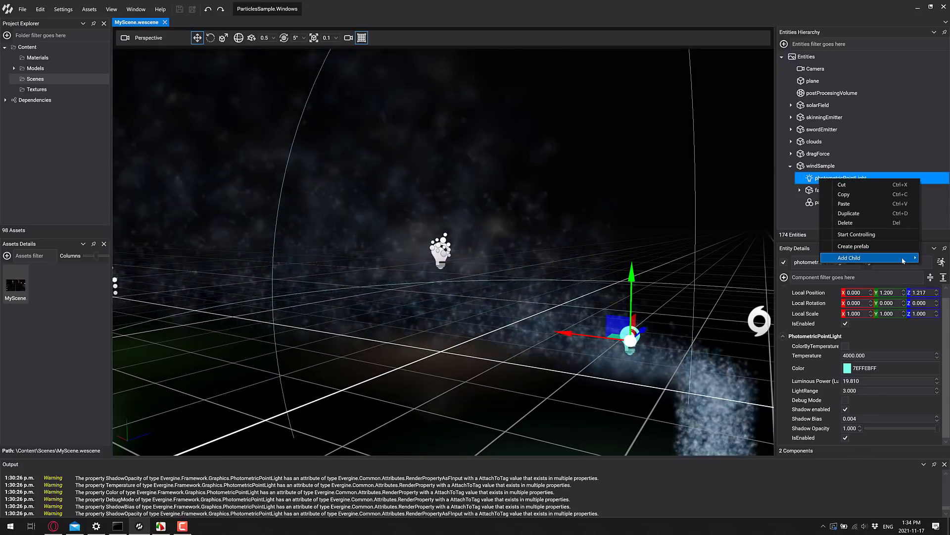
mouse_move(904, 259)
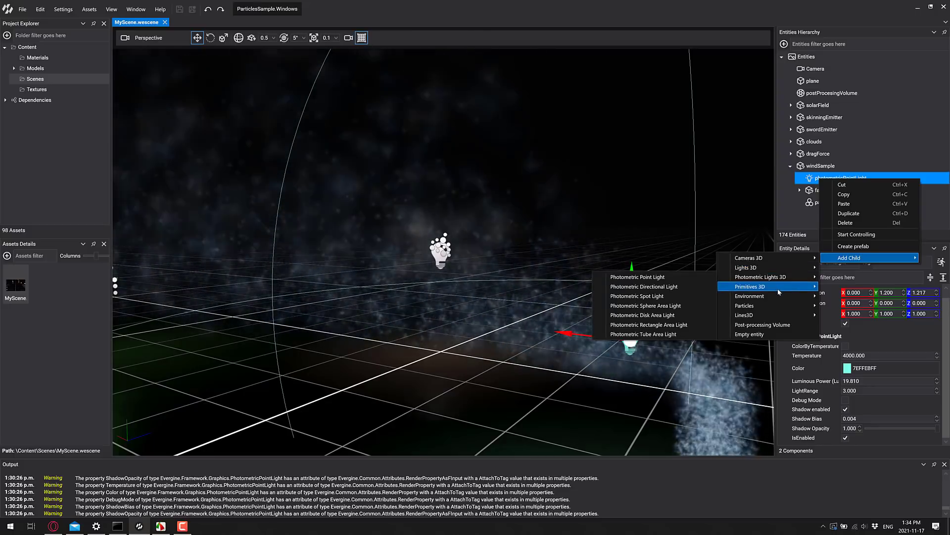
mouse_move(779, 291)
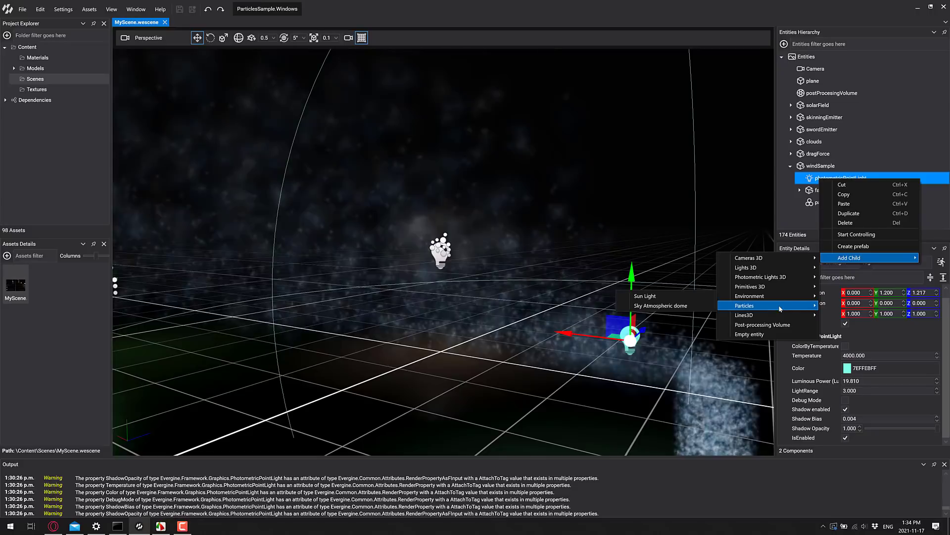
mouse_move(780, 307)
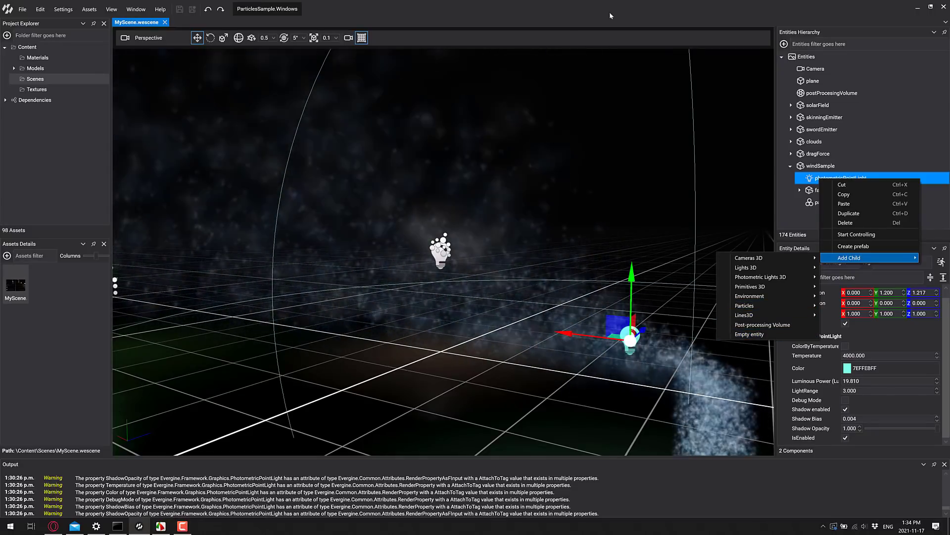
left_click(537, 24)
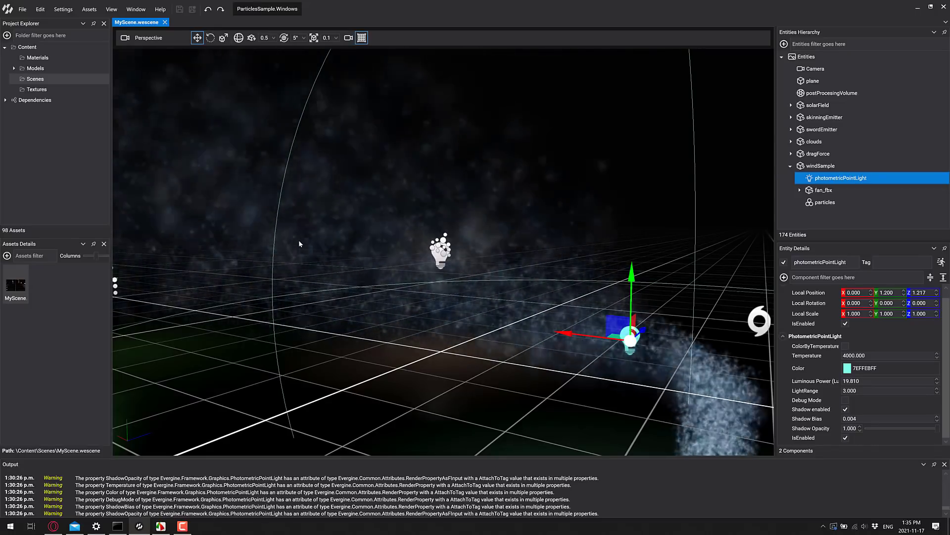
Switch from Evergine Studio to the Opera window showing the Discover Evergine article.
key("alt+Tab")
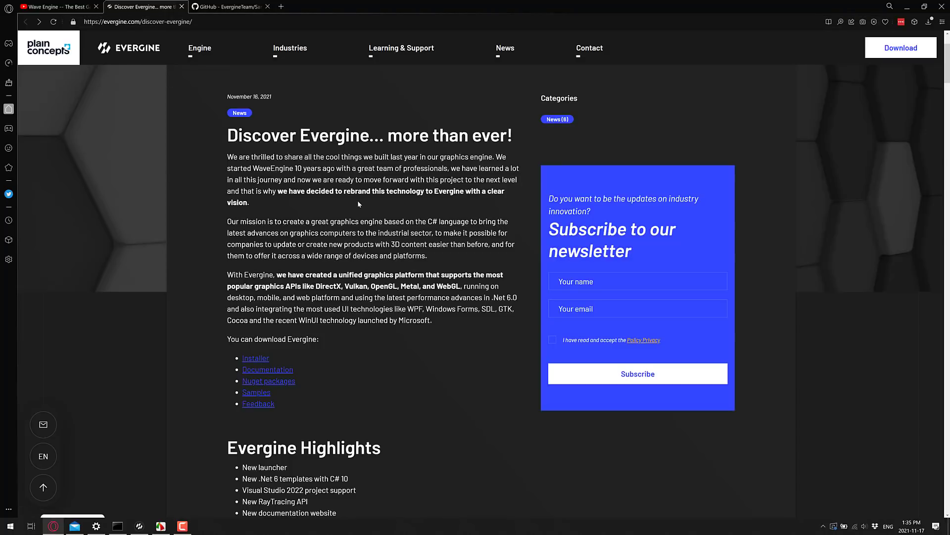
Show the article full screen and enlarge it to 150%.
key("F11")
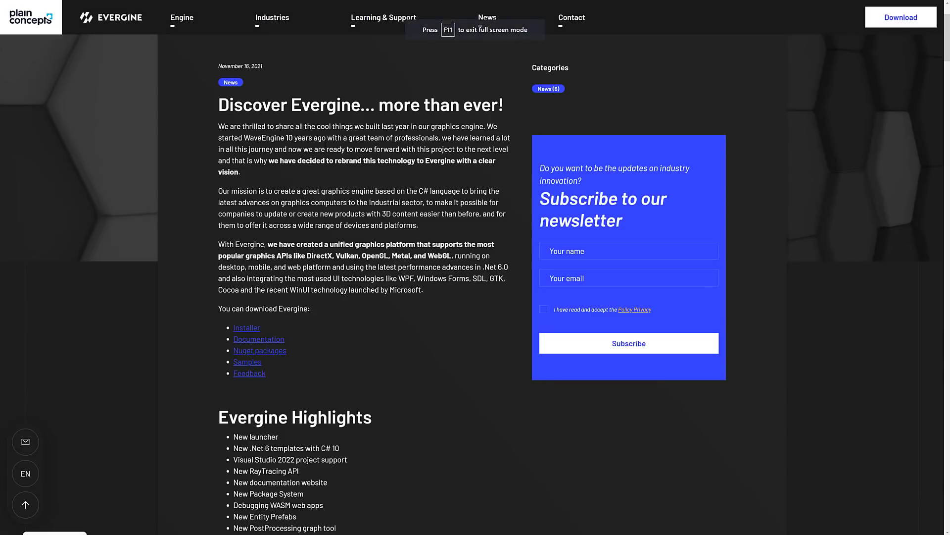
left_click_drag(250, 138, 363, 166)
left_click(316, 137)
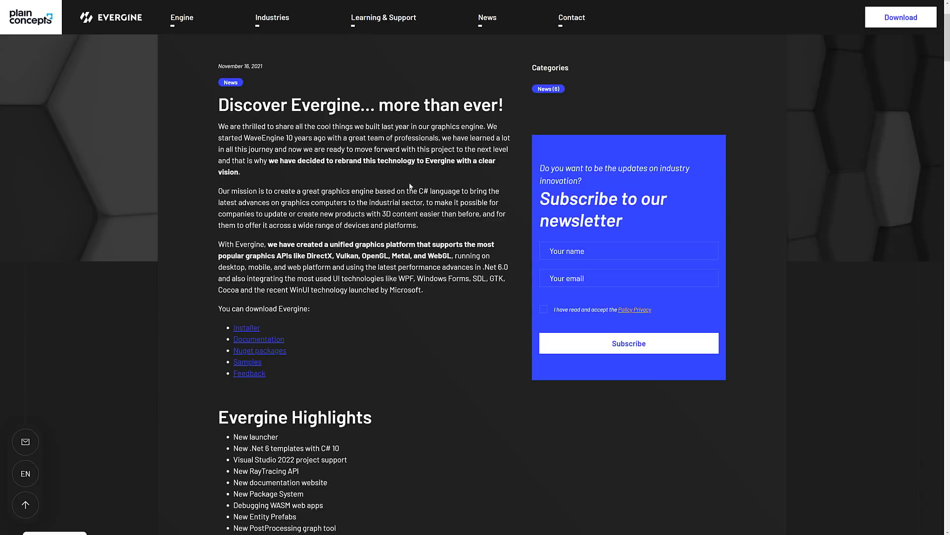
scroll(210, 238, "up", 3, "ctrl")
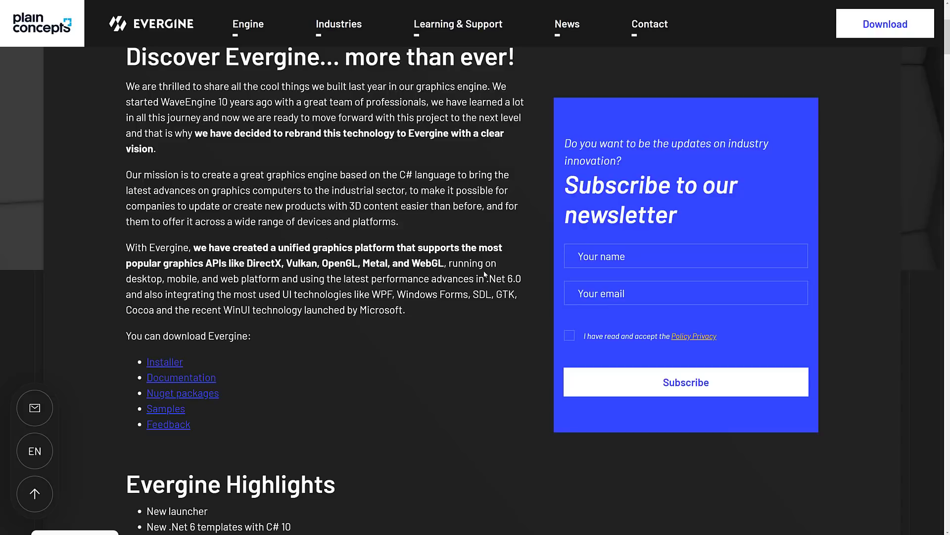
Briefly highlight the .Net 6.0 mention, then scroll down to the Evergine Highlights list.
left_click_drag(487, 280, 522, 279)
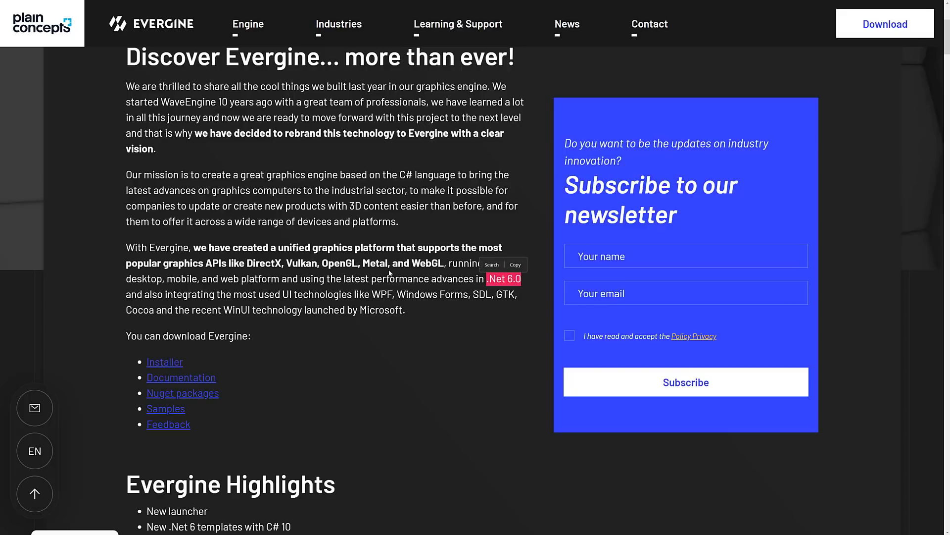
left_click(324, 305)
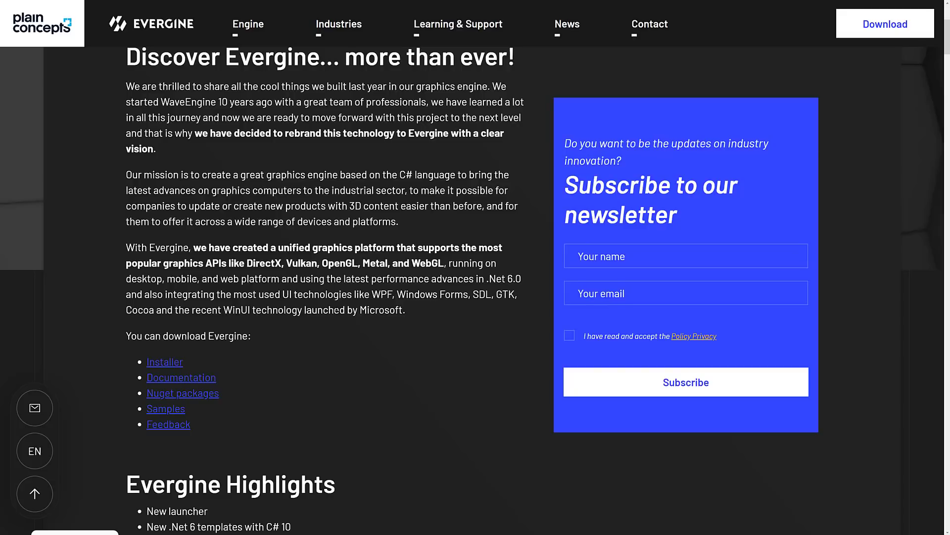
scroll(396, 317, "down", 6)
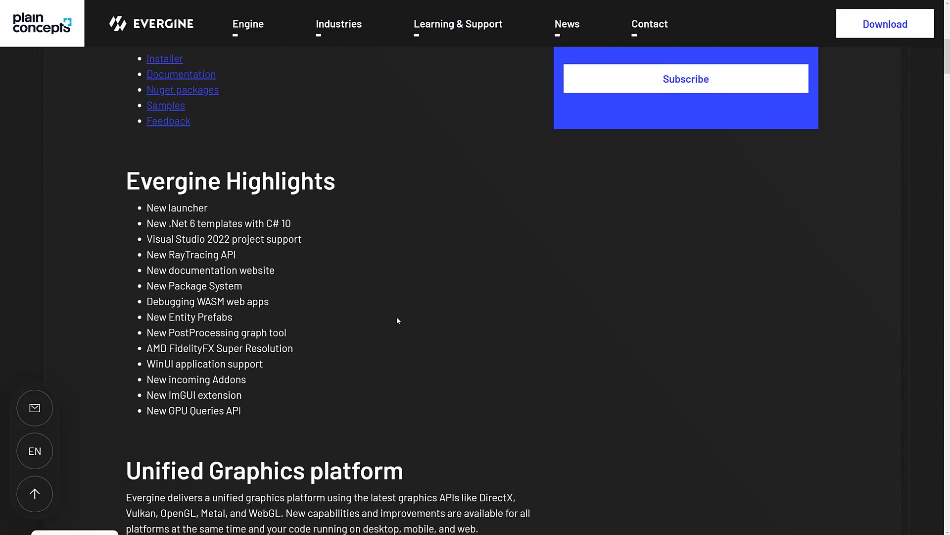
Scroll down to the Unified Graphics diagram mapping Windows, Android, Linux, MacOS + iOS and Web.
scroll(397, 320, "down", 2)
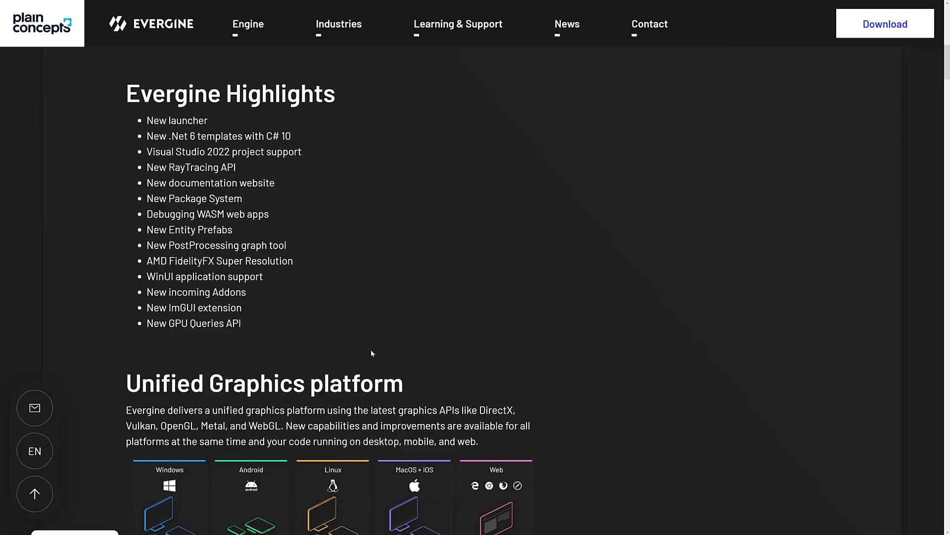
scroll(375, 332, "down", 7)
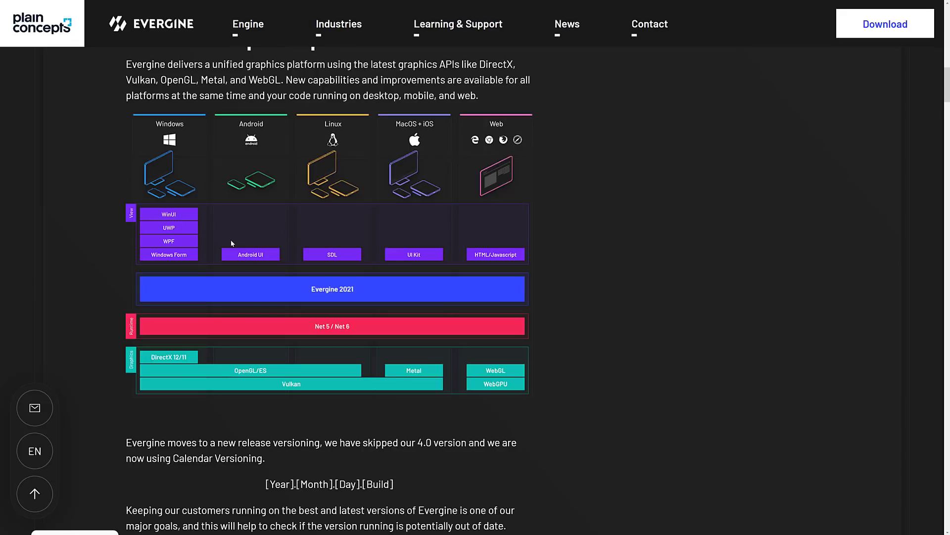
Read down through the .Net 6 and New Launcher sections, briefly highlighting the runtime features sentence.
scroll(457, 371, "down", 2)
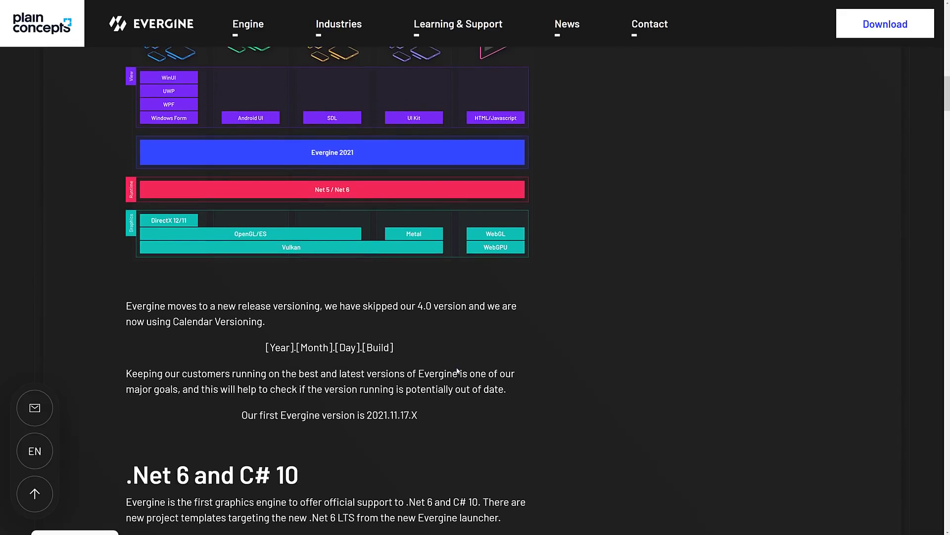
scroll(458, 370, "down", 6)
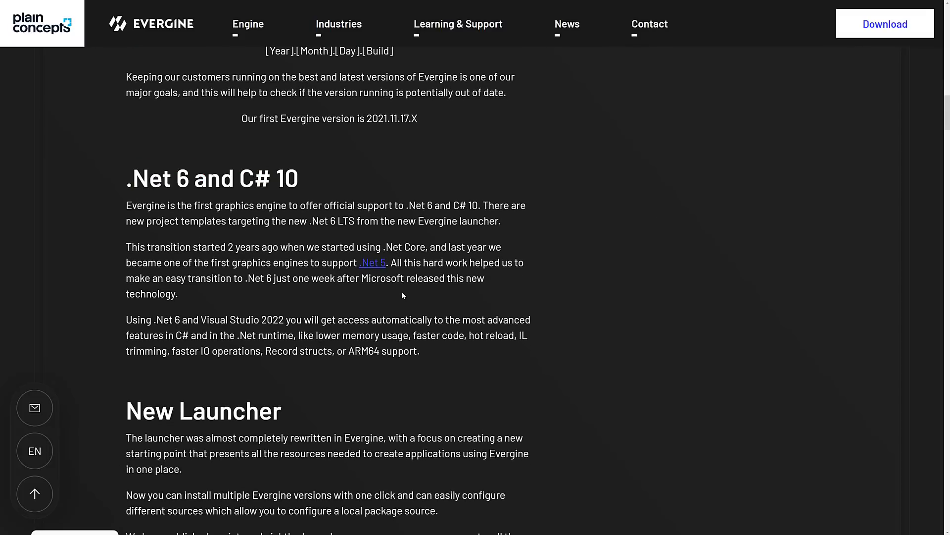
scroll(404, 295, "down", 4)
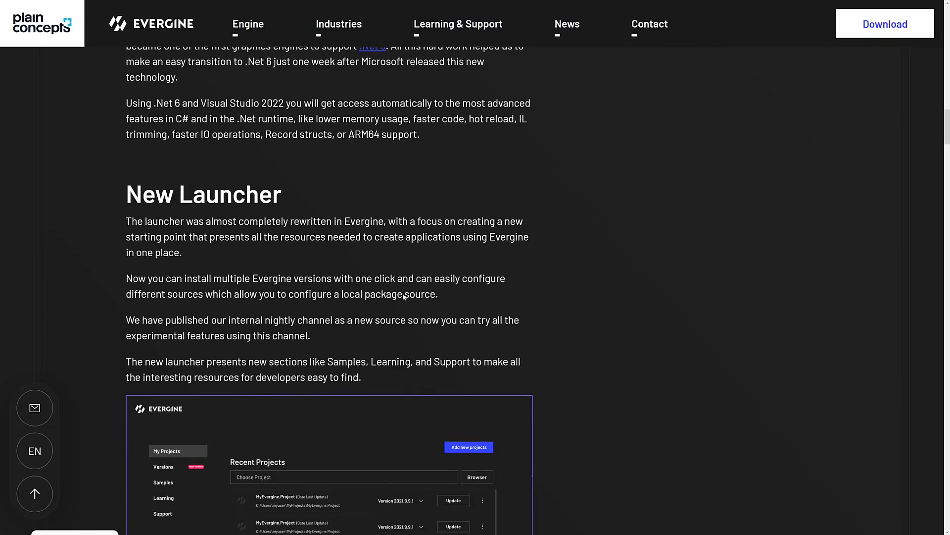
scroll(403, 296, "down", 4)
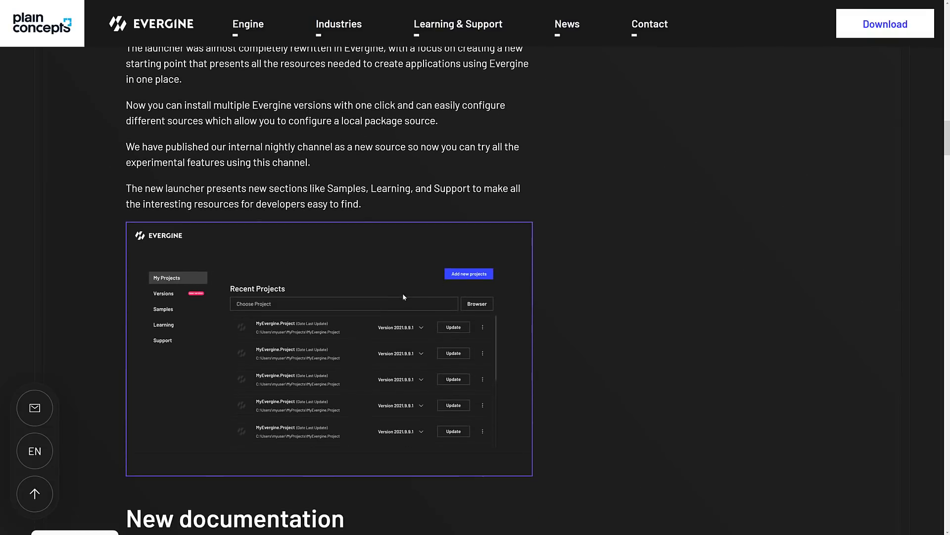
scroll(404, 296, "up", 5)
left_click_drag(318, 221, 420, 221)
left_click(445, 258)
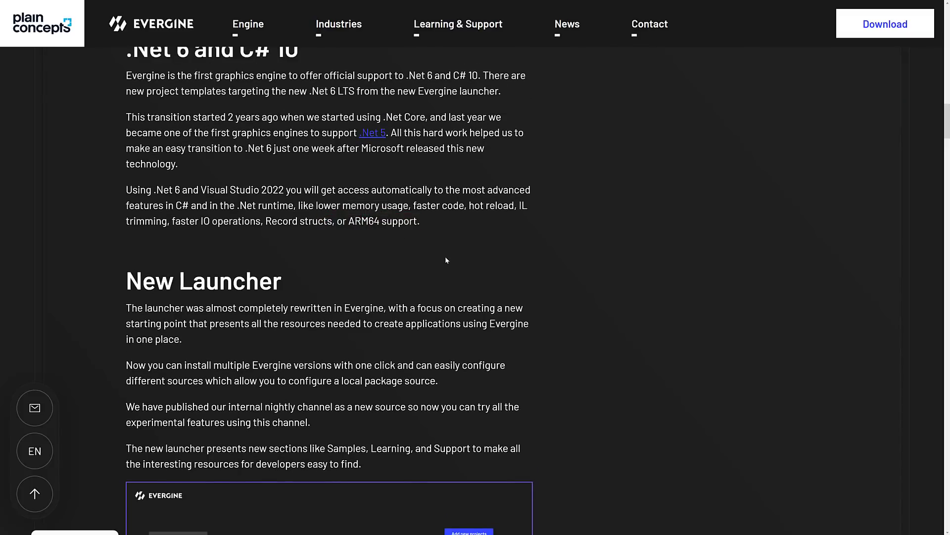
Continue through New documentation and RayTracing support toward the package system section.
scroll(446, 260, "down", 3)
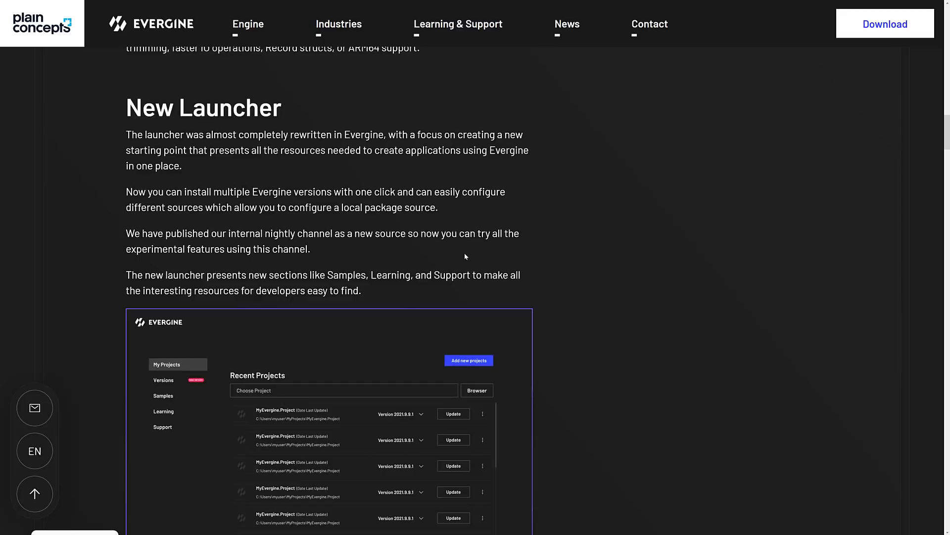
scroll(467, 252, "down", 3)
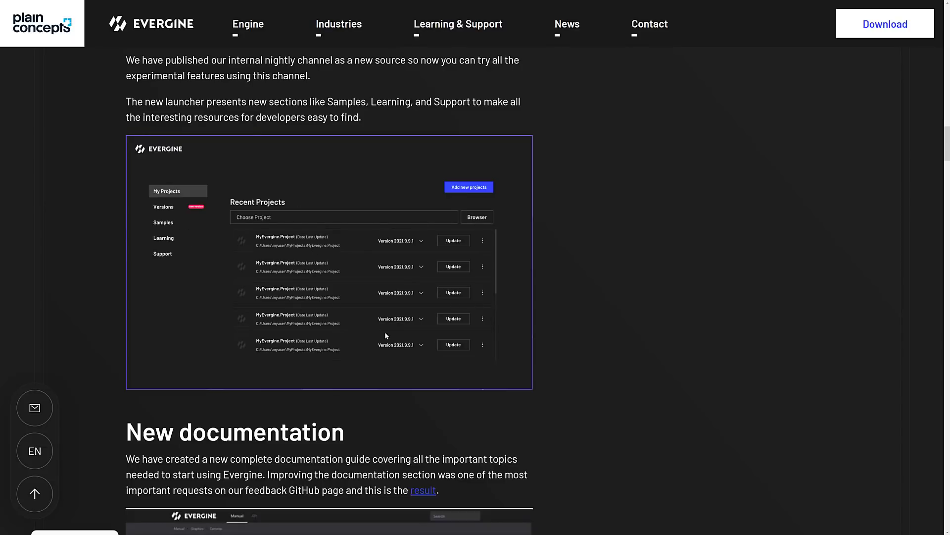
scroll(310, 304, "down", 5)
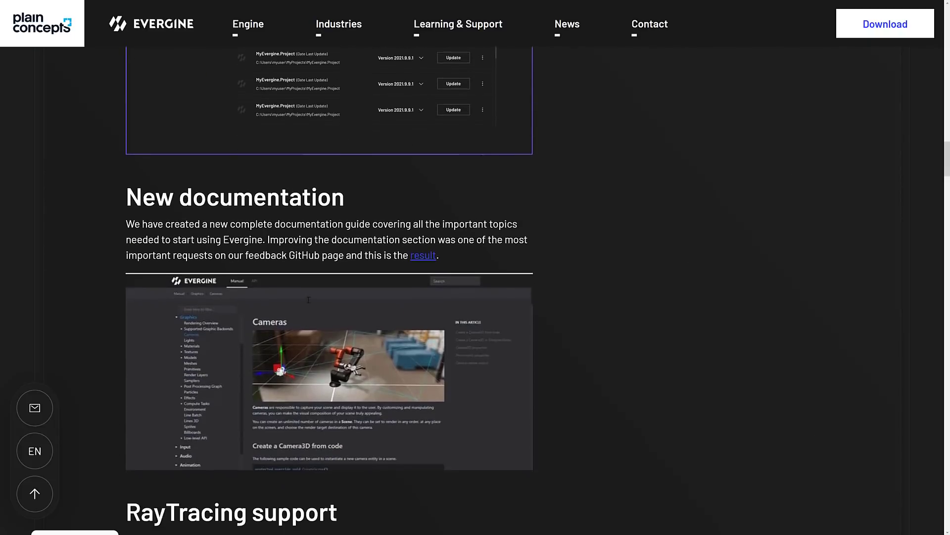
scroll(308, 299, "down", 1)
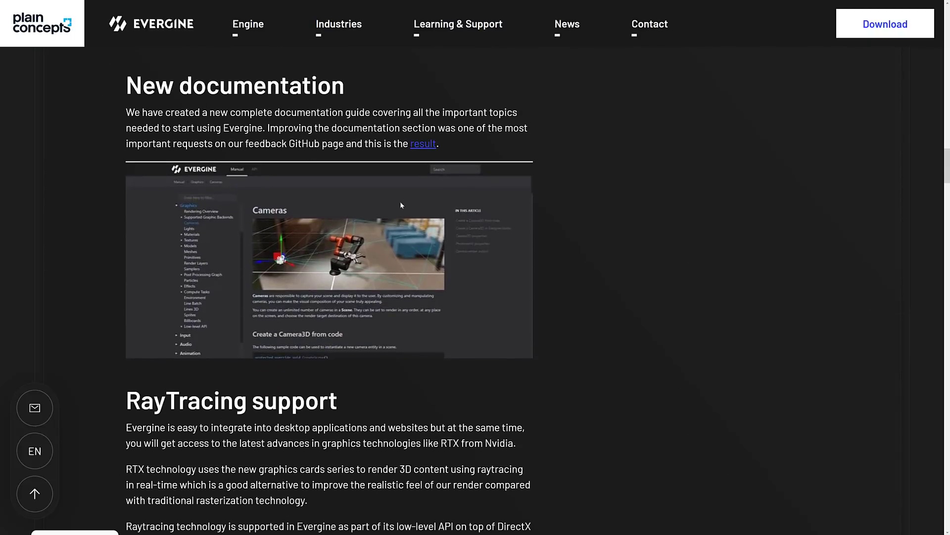
scroll(307, 256, "down", 7)
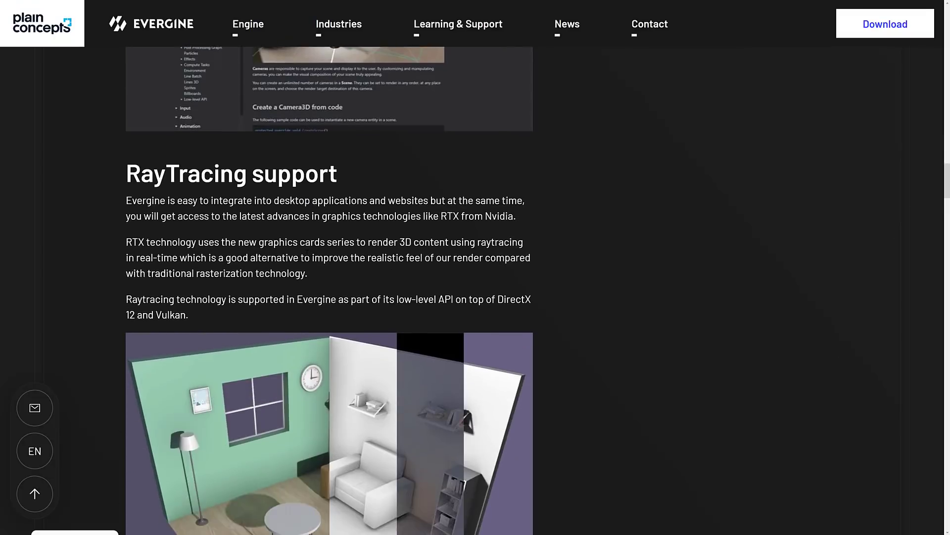
Scroll down through the Prefabs, PostProcessing, FSR and WinUI sections.
scroll(331, 319, "down", 19)
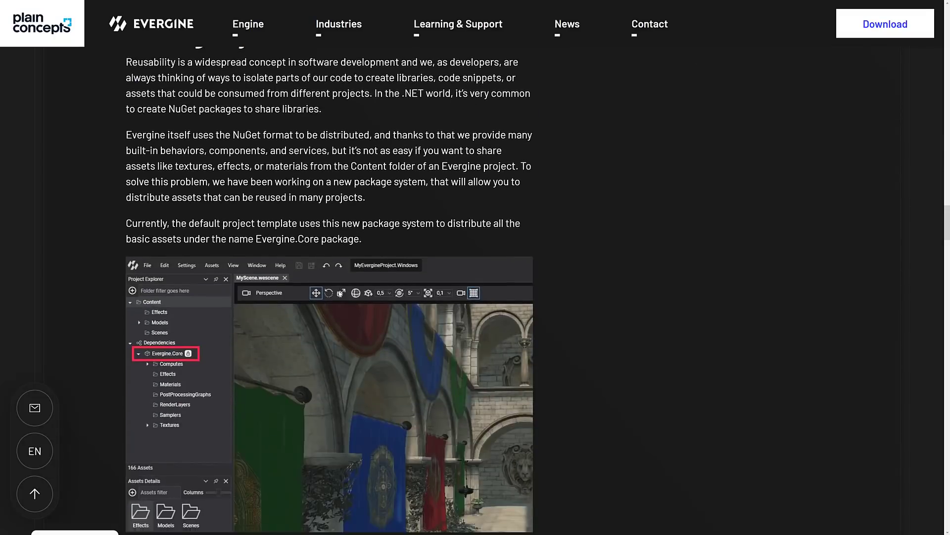
scroll(340, 294, "down", 10)
scroll(180, 117, "up", 7)
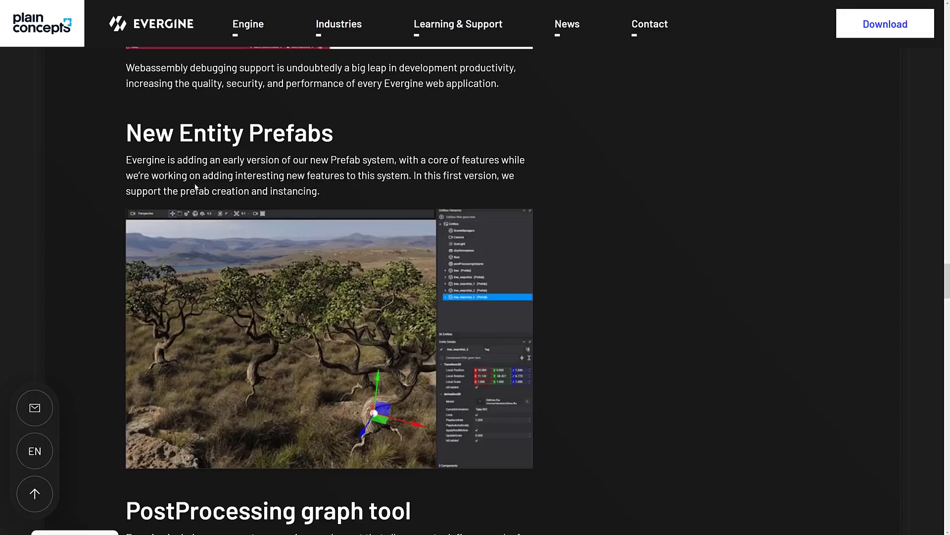
scroll(335, 323, "down", 7)
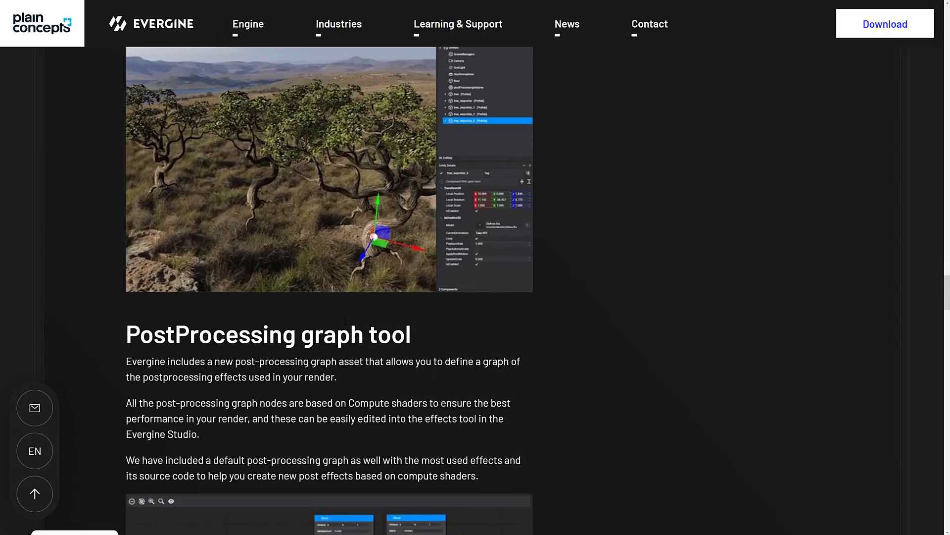
scroll(333, 297, "down", 16)
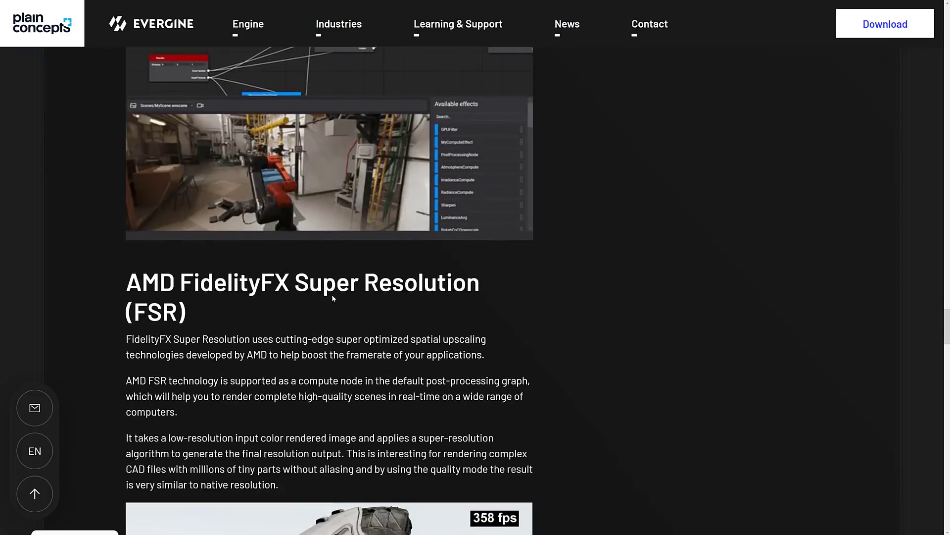
scroll(333, 297, "down", 20)
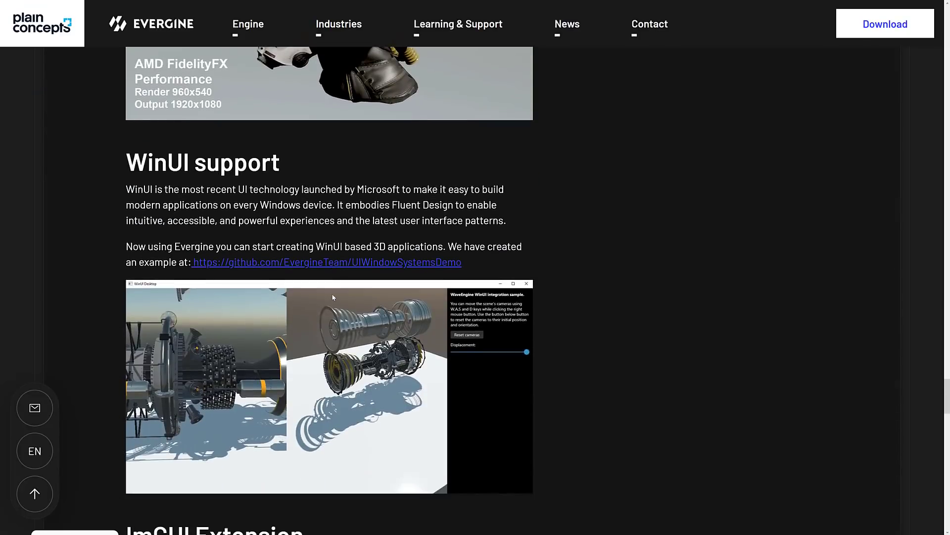
scroll(334, 297, "down", 6)
scroll(333, 297, "up", 2)
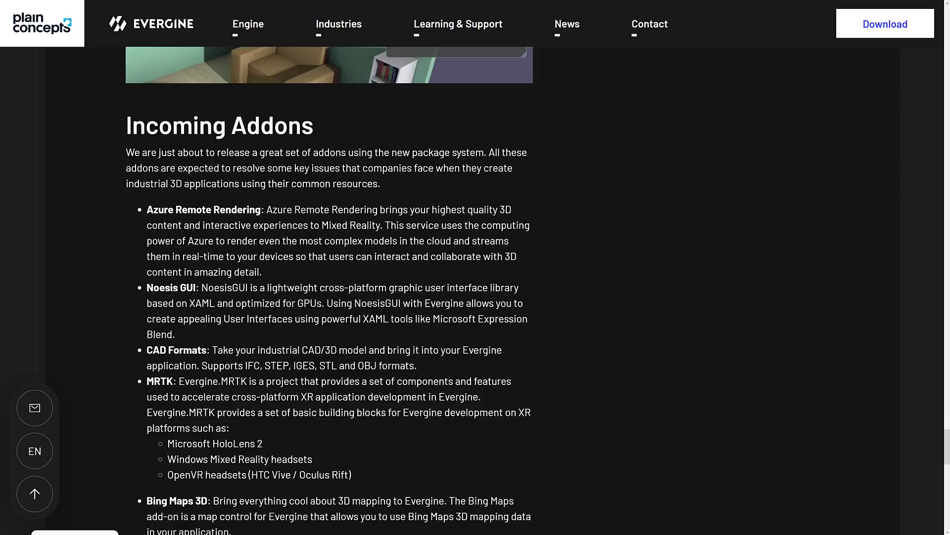
Continue to the Closing section, then scroll back up to the Incoming Addons list.
scroll(152, 318, "down", 1)
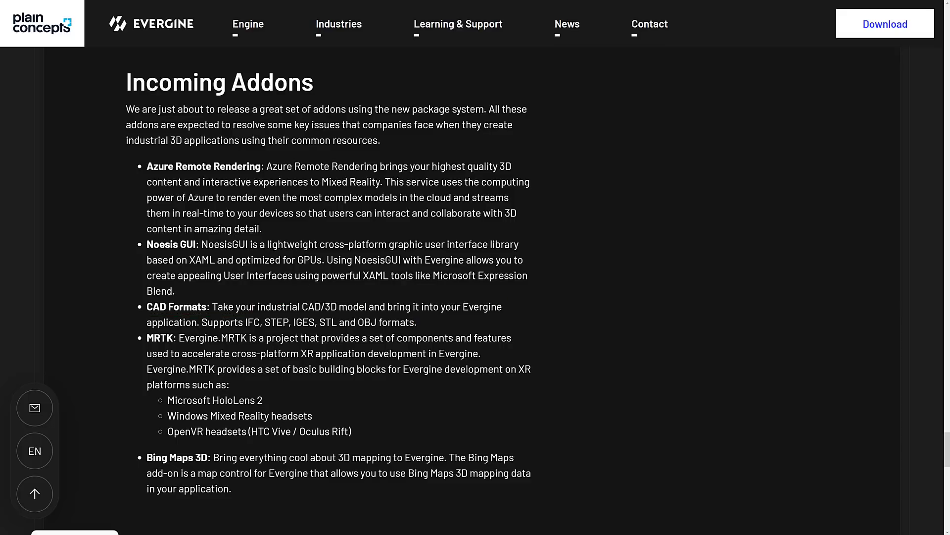
scroll(328, 297, "down", 1)
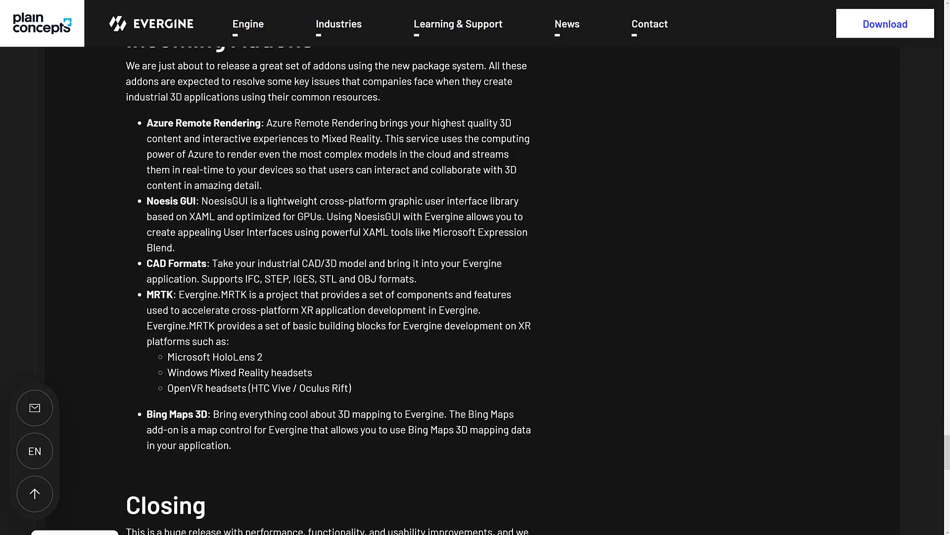
scroll(307, 308, "down", 1)
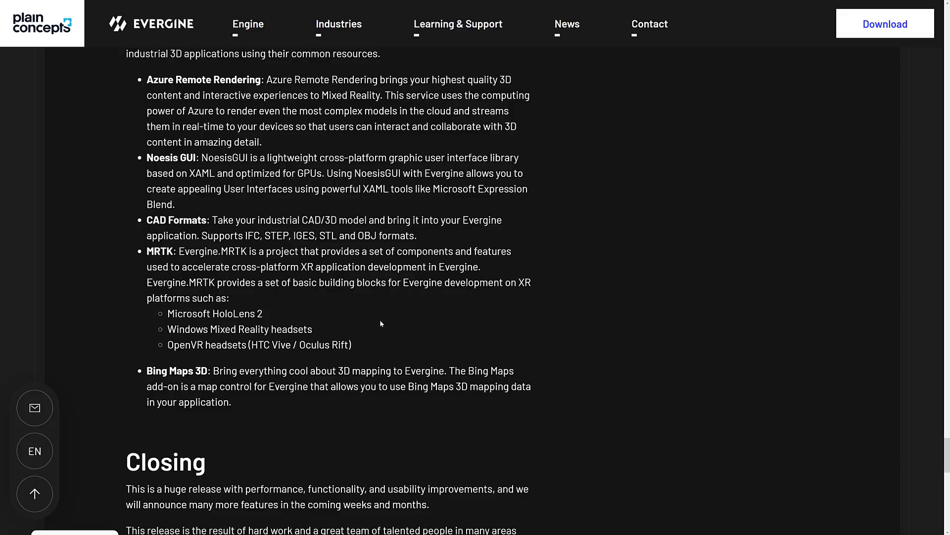
scroll(383, 326, "down", 1)
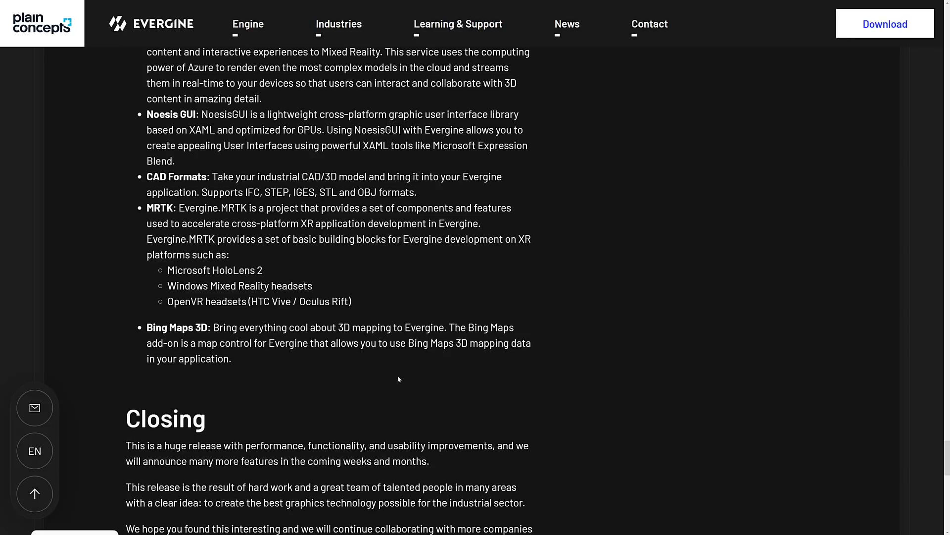
scroll(266, 349, "up", 3)
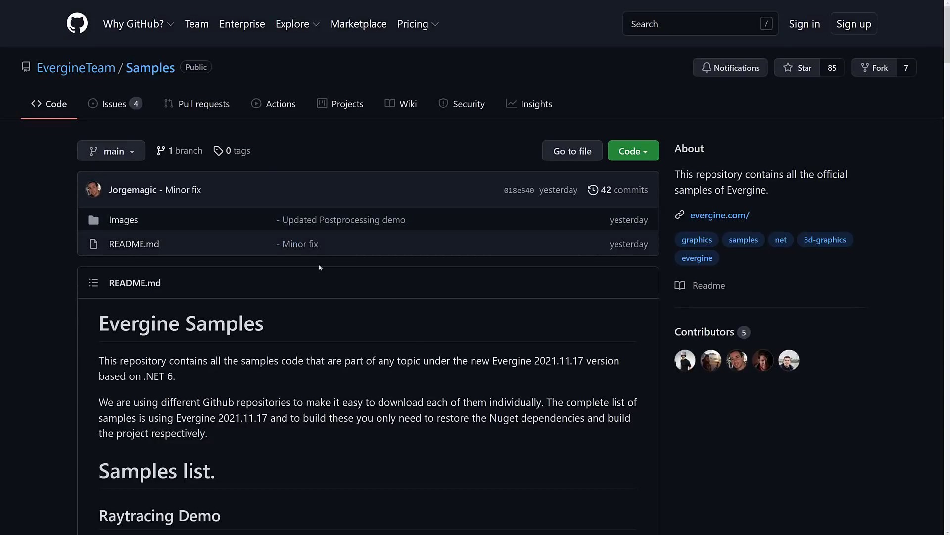
Scroll the EvergineTeam/Samples README down to the Particles demo image.
mouse_move(85, 72)
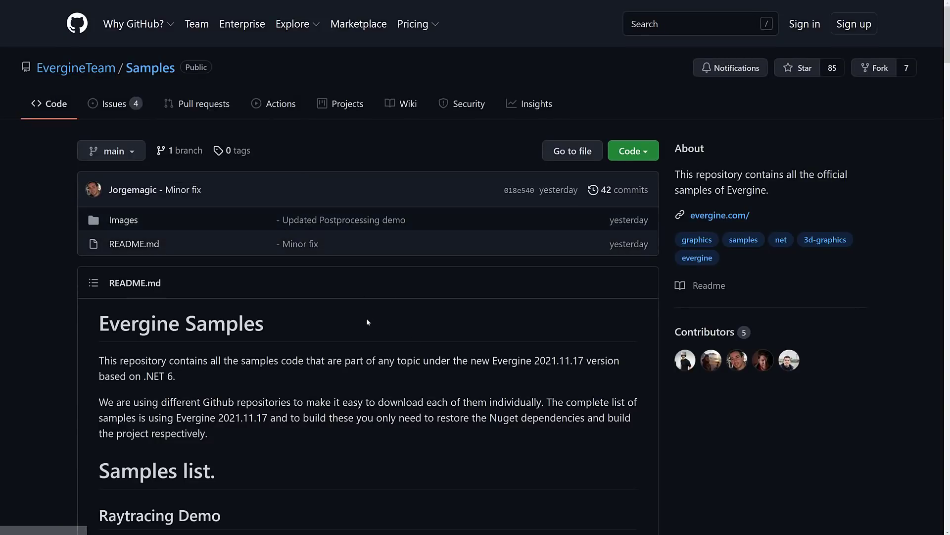
scroll(361, 324, "down", 5)
scroll(360, 328, "down", 20)
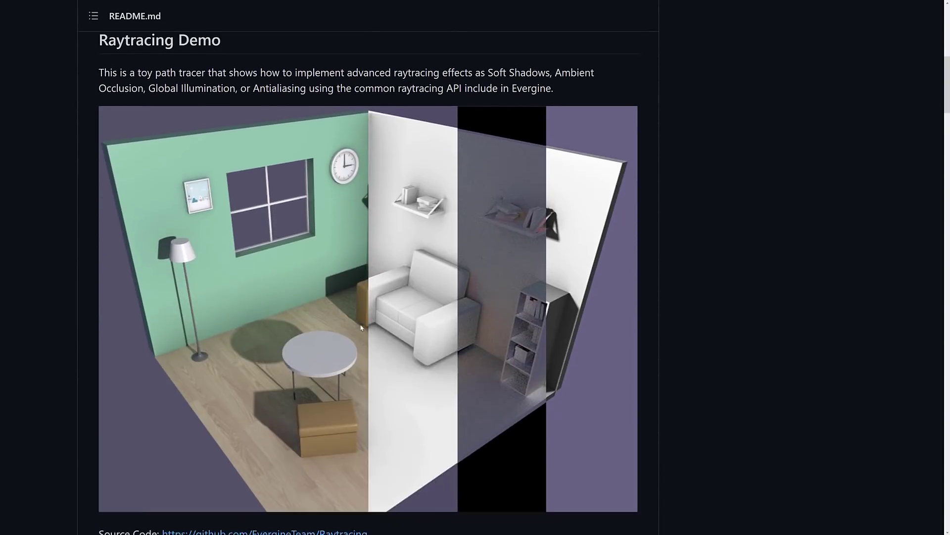
scroll(360, 328, "down", 18)
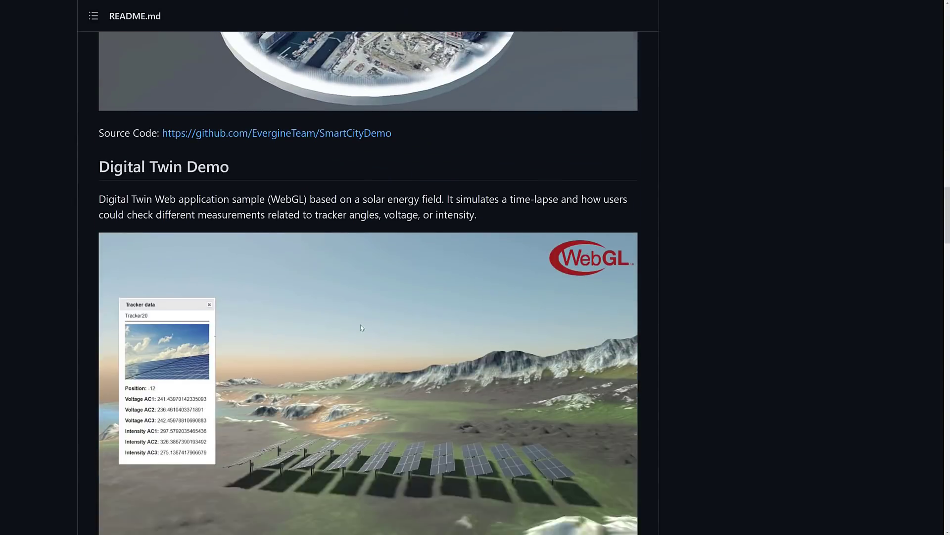
scroll(360, 327, "down", 9)
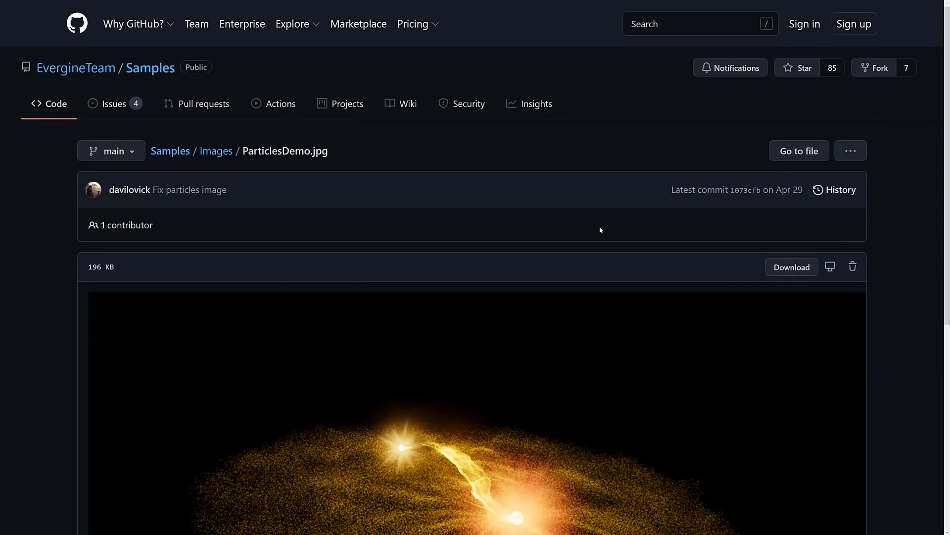
scroll(599, 238, "down", 2)
scroll(600, 242, "up", 2)
key("alt+Tab")
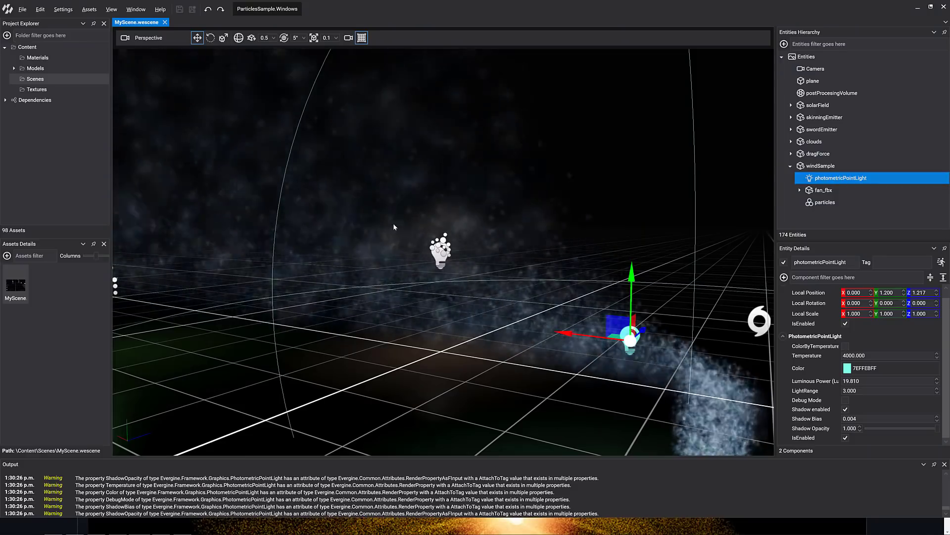
right_click_drag(471, 234, 408, 228)
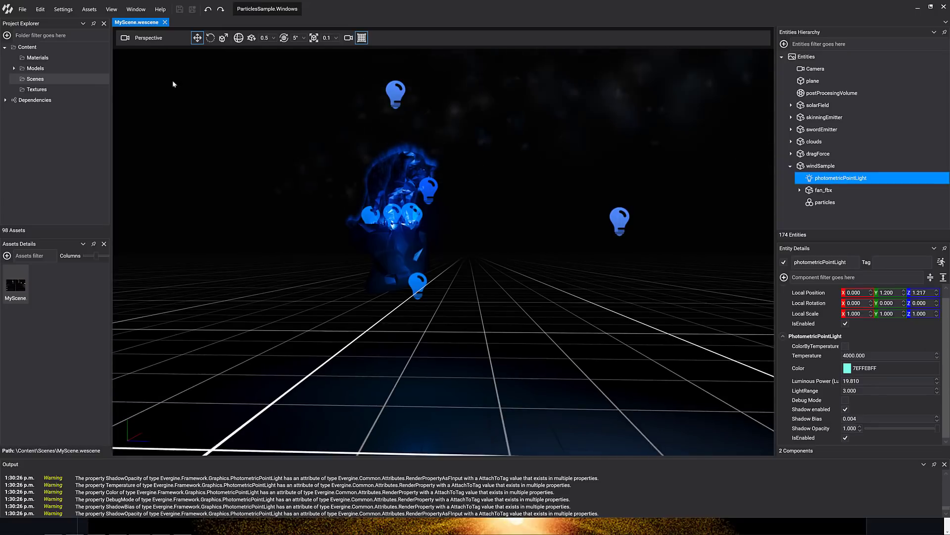
left_click(89, 9)
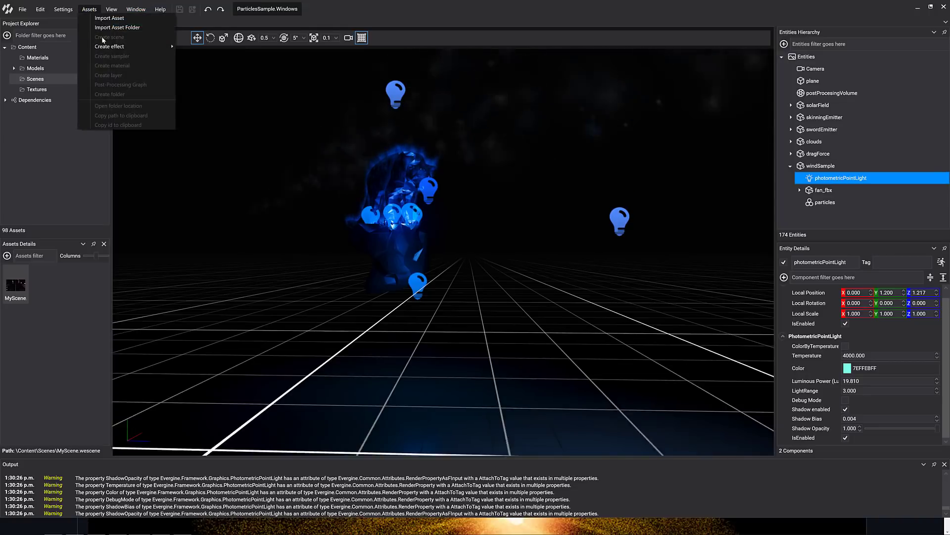
left_click(107, 20)
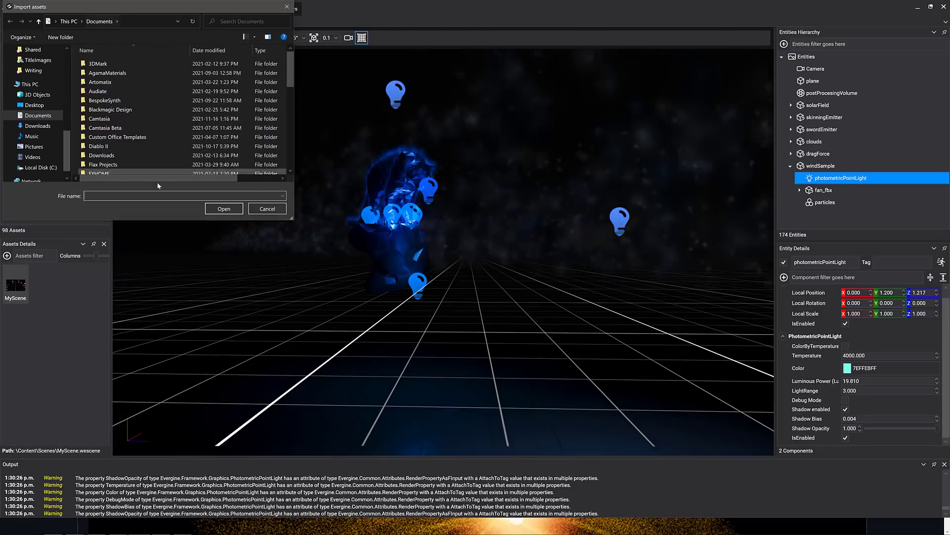
left_click(283, 196)
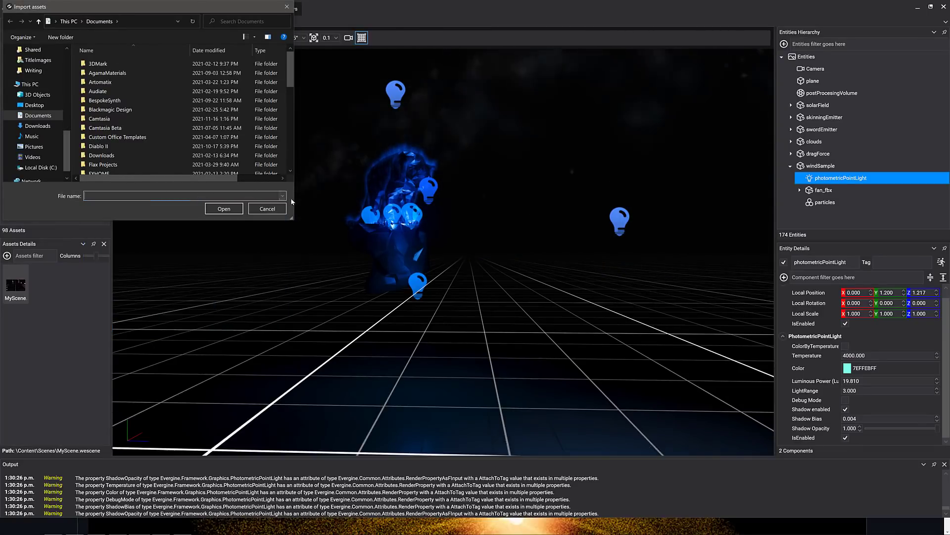
left_click(257, 208)
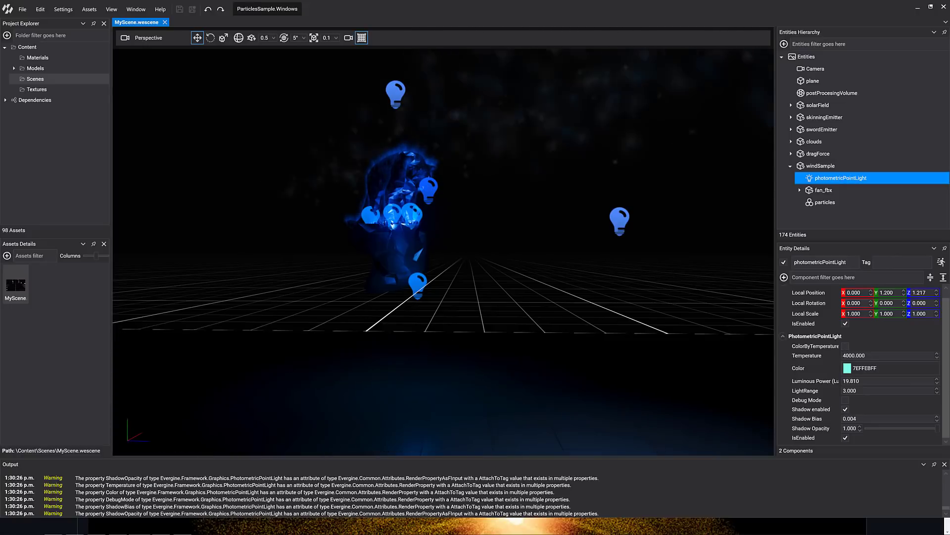
Open the ParticlesSample.Windows C# solution in Visual Studio 2022 from File > Open C# editor.
left_click(22, 9)
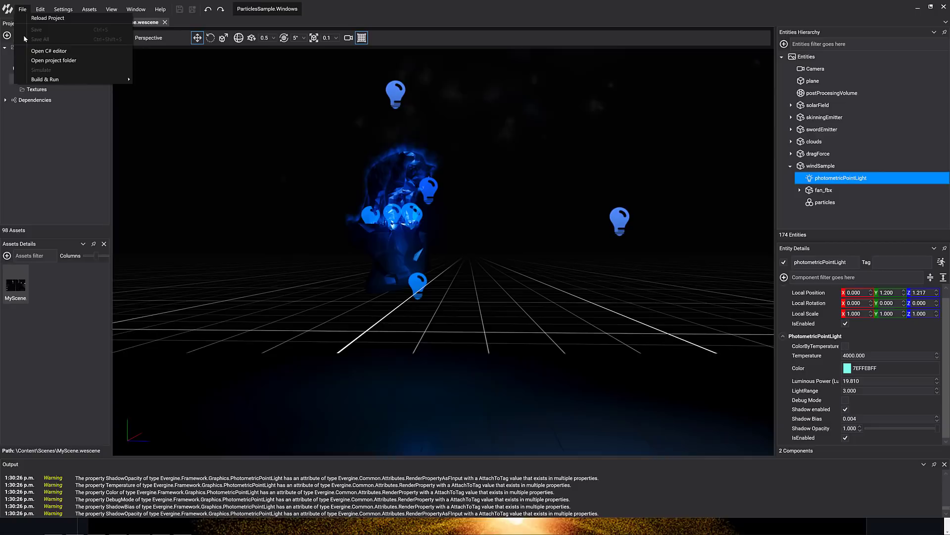
left_click(49, 53)
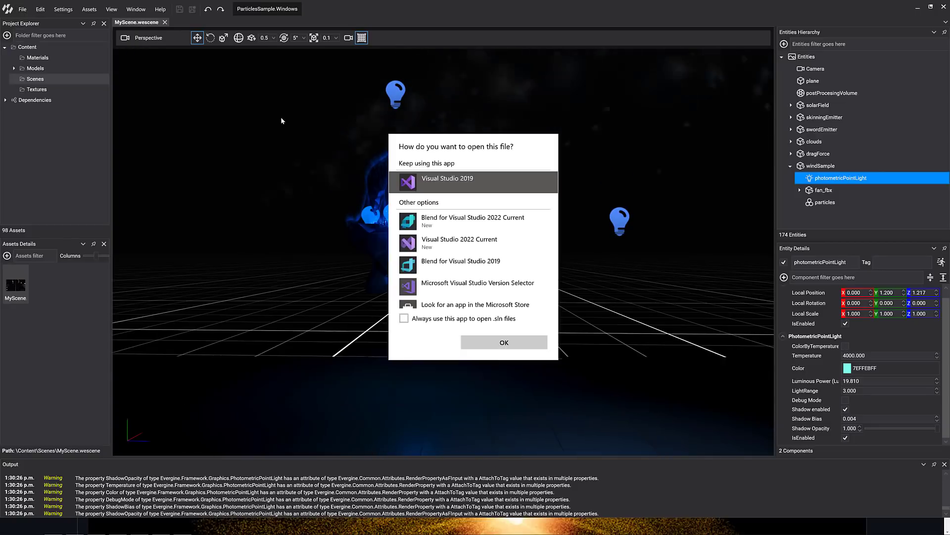
left_click(459, 242)
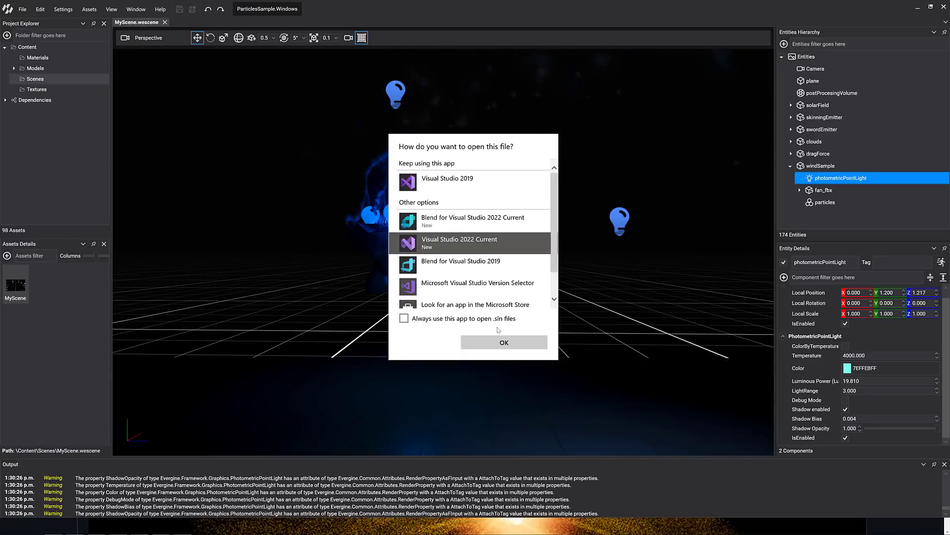
left_click(512, 342)
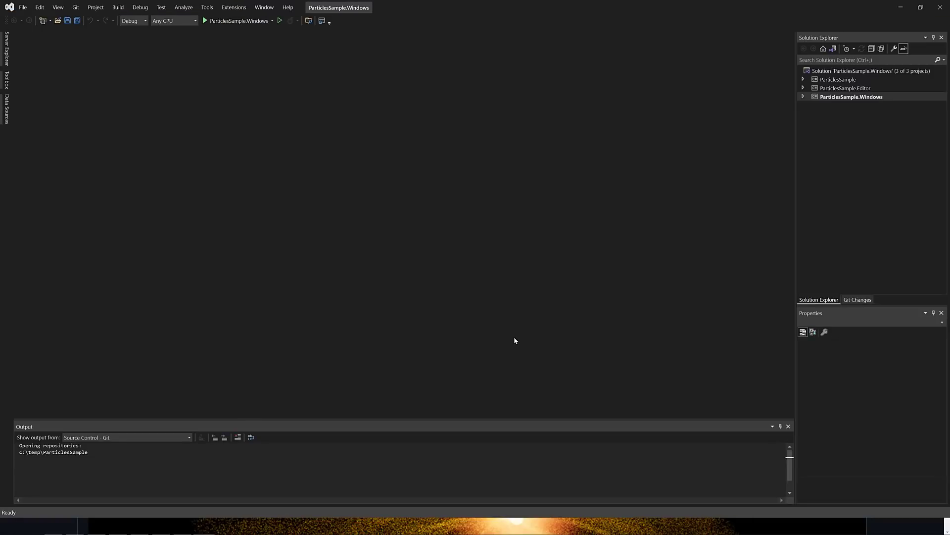
Expand the ParticlesSample project and view MyApplication.cs and MyScene.cs.
left_click(803, 80)
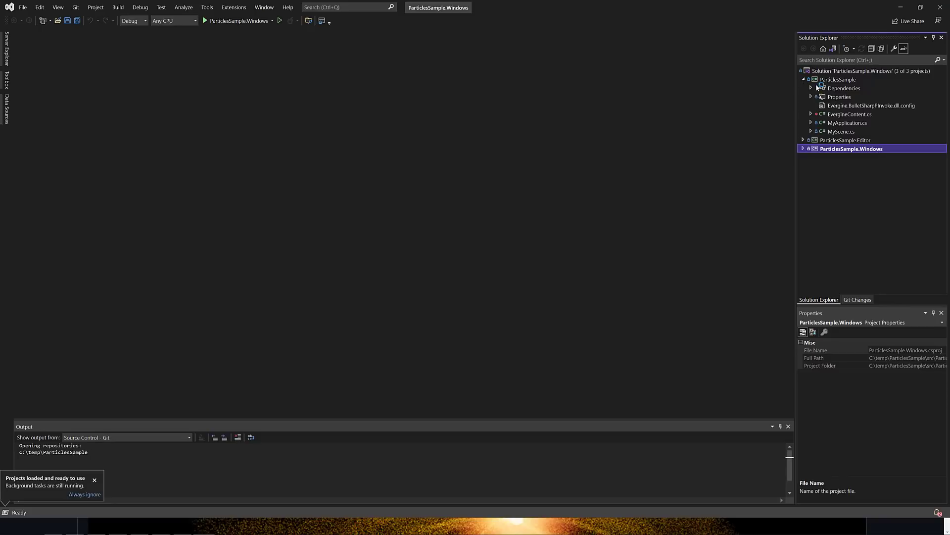
left_click(842, 123)
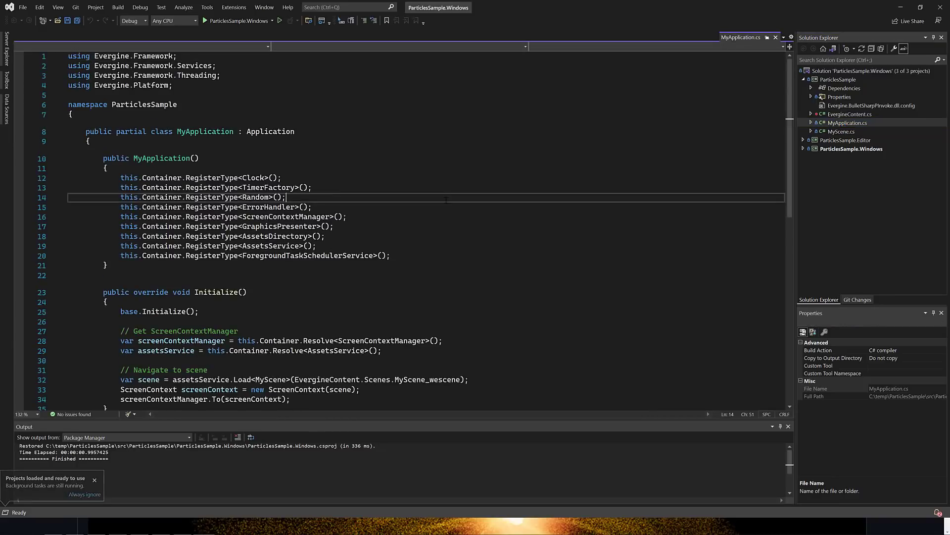
scroll(445, 200, "down", 2)
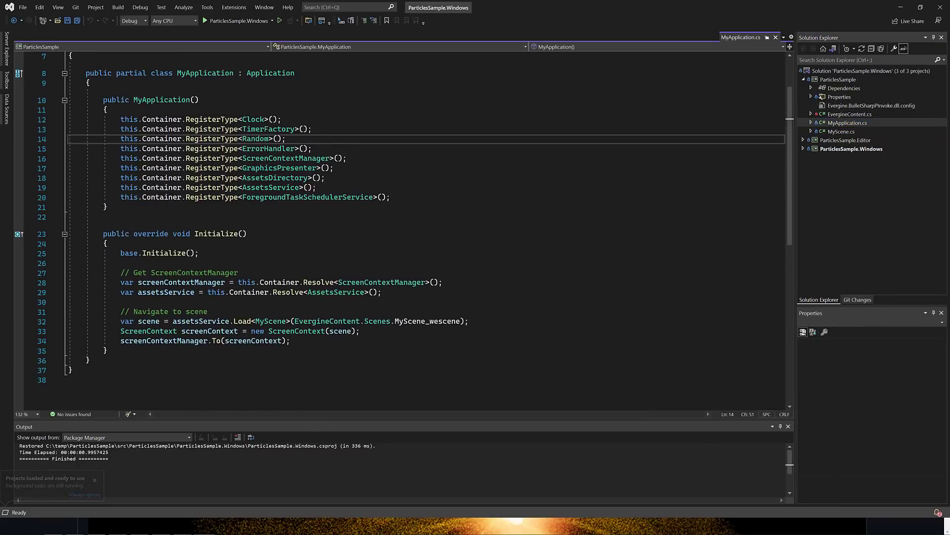
left_click(802, 132)
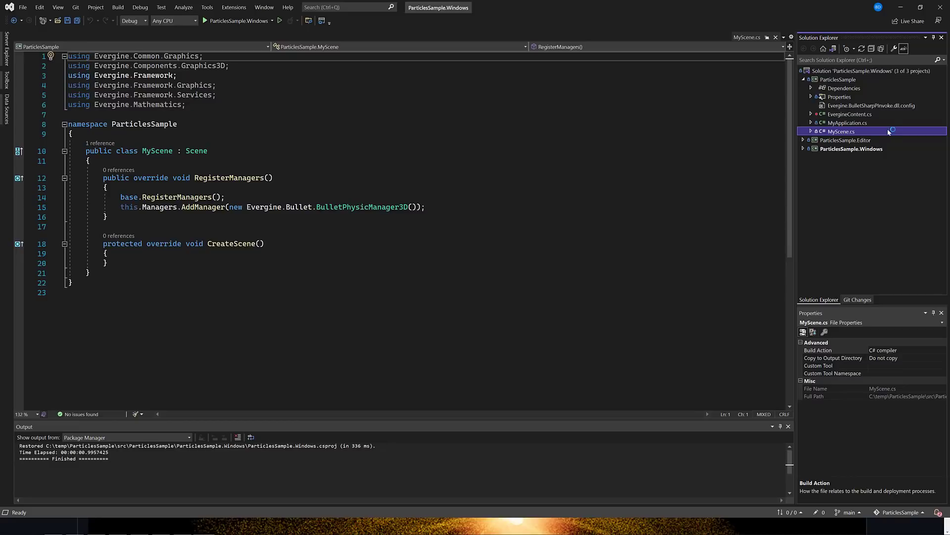
Expand ParticlesSample.Editor, open MyCustomClassEditor.cs, then expand ParticlesSample.Windows.
left_click(807, 142)
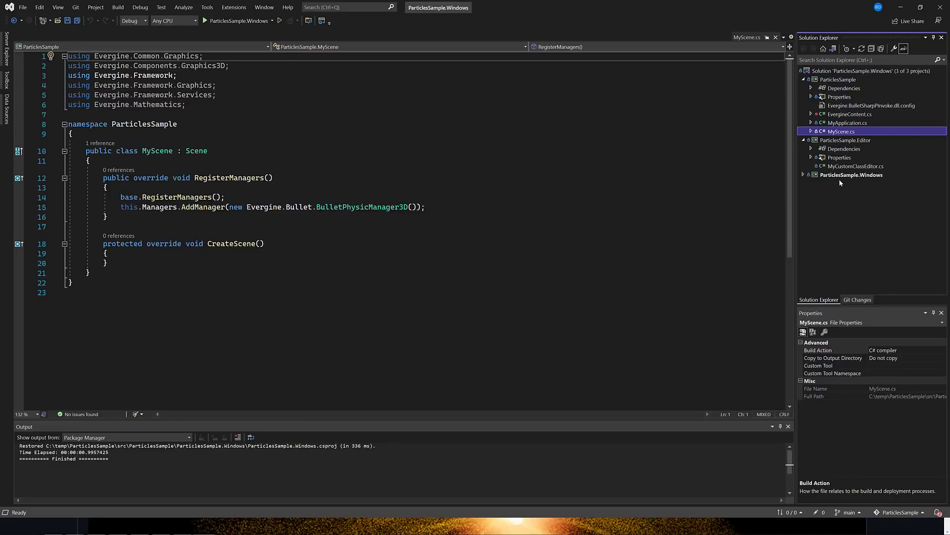
double_click(842, 166)
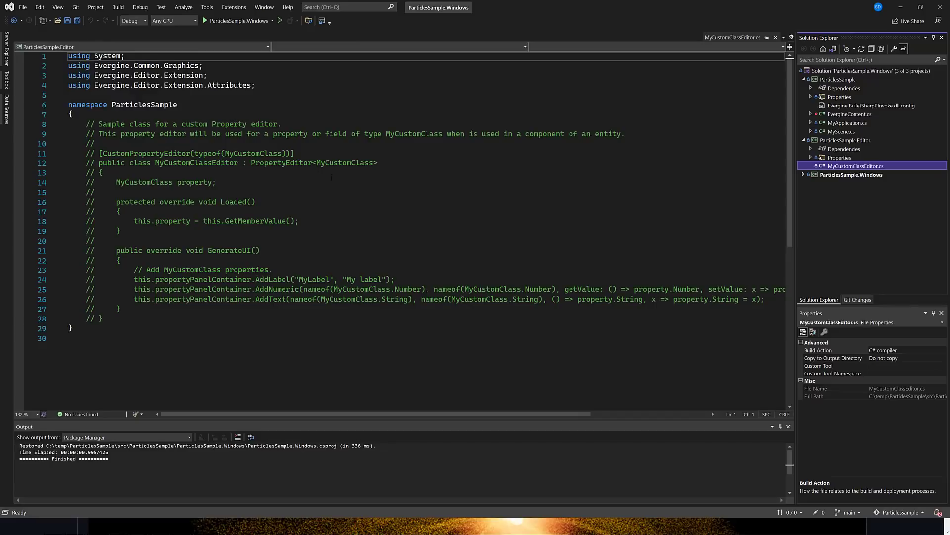
left_click_drag(394, 279, 69, 270)
left_click(120, 260)
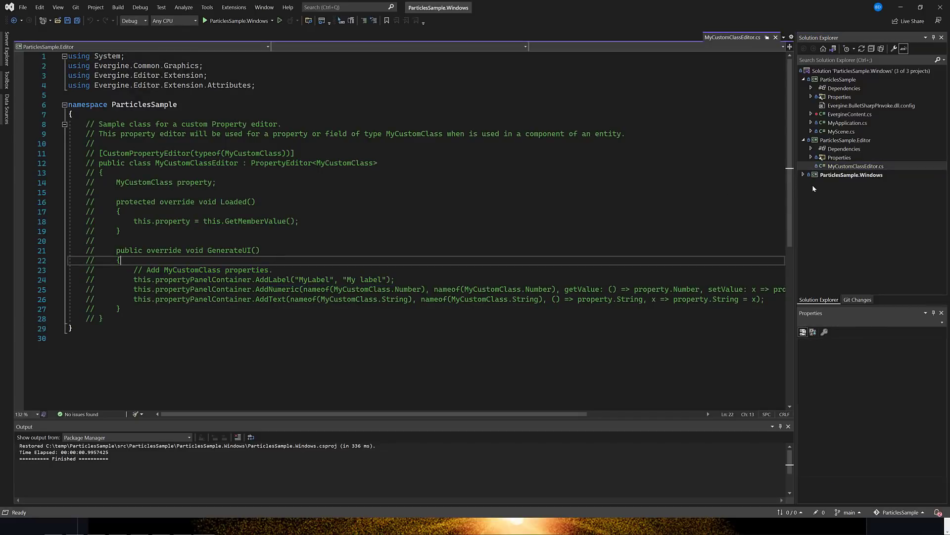
left_click(804, 175)
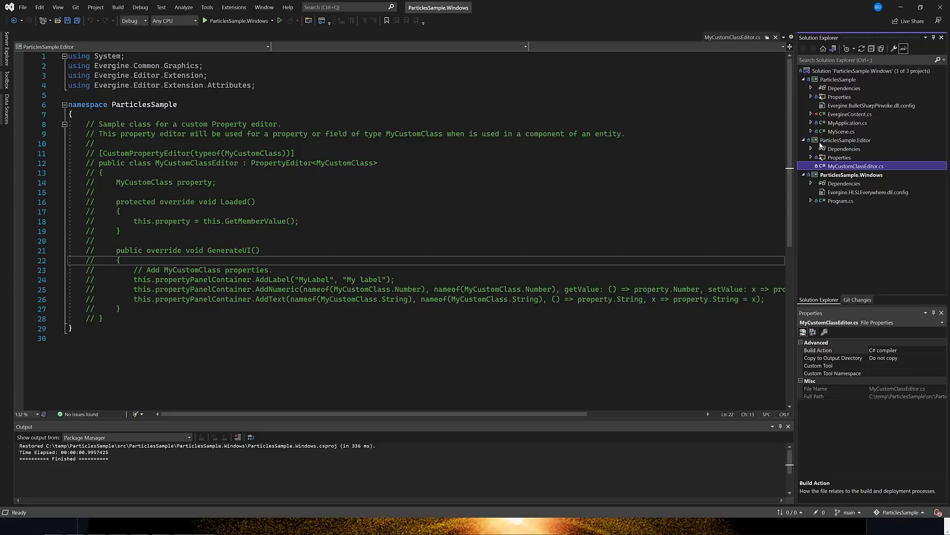
Read through EvergineContent.cs, then open MyApplication.cs and MyScene.cs as separate tabs.
double_click(850, 114)
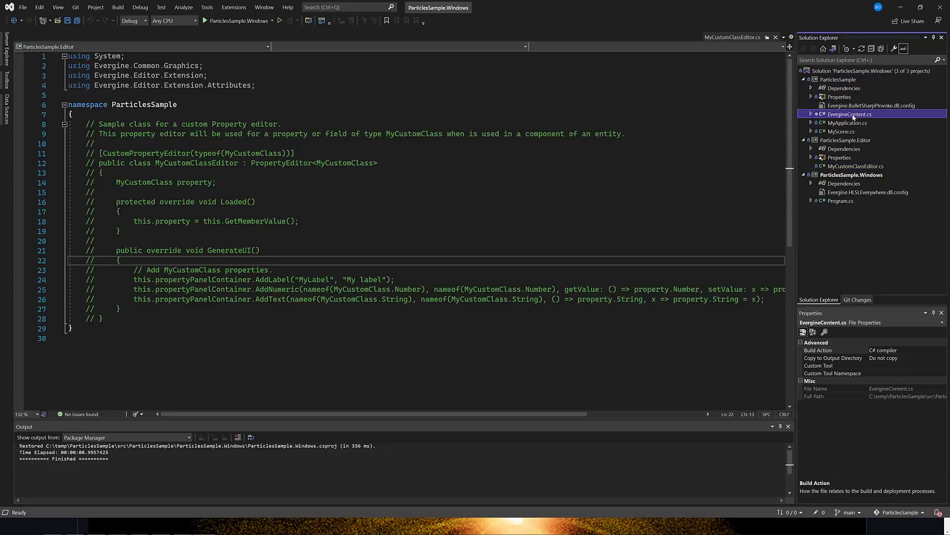
left_click(541, 205)
scroll(541, 203, "down", 4)
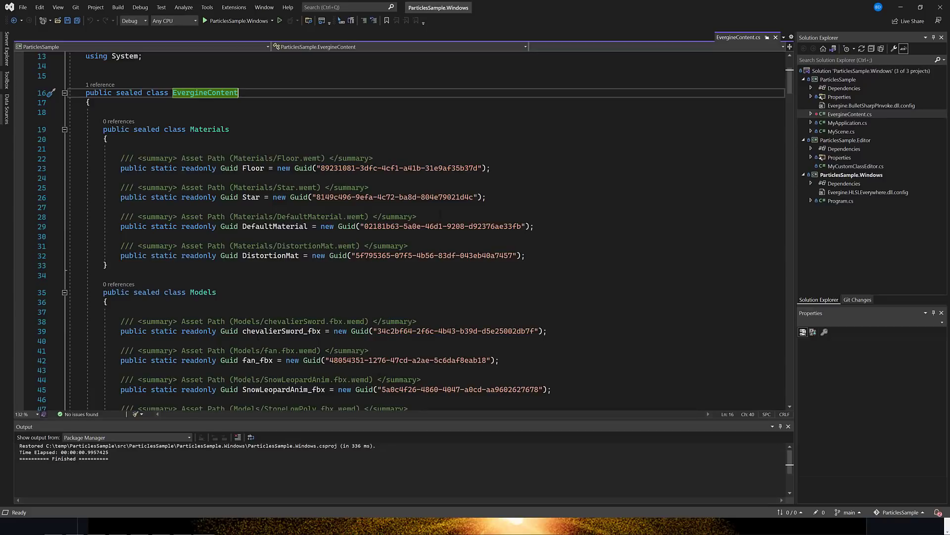
scroll(300, 242, "down", 20)
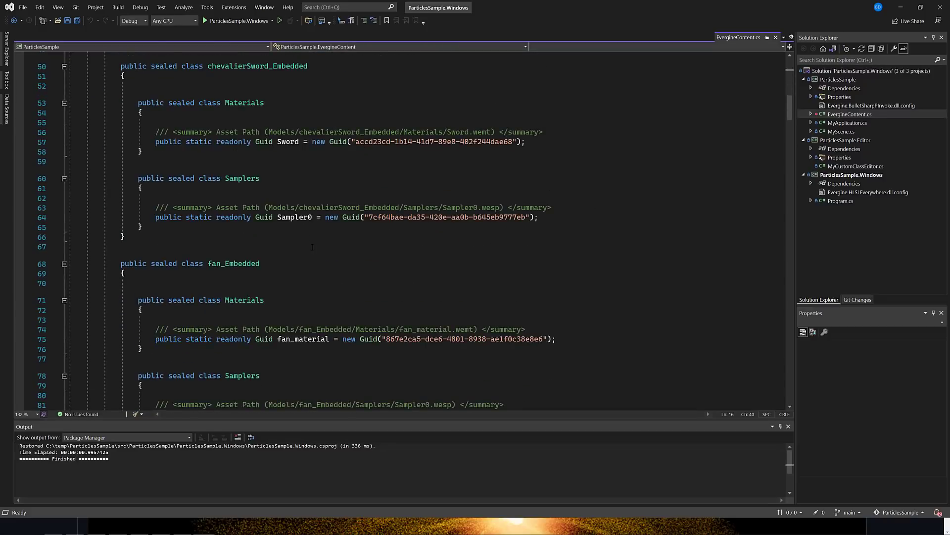
scroll(300, 243, "up", 20)
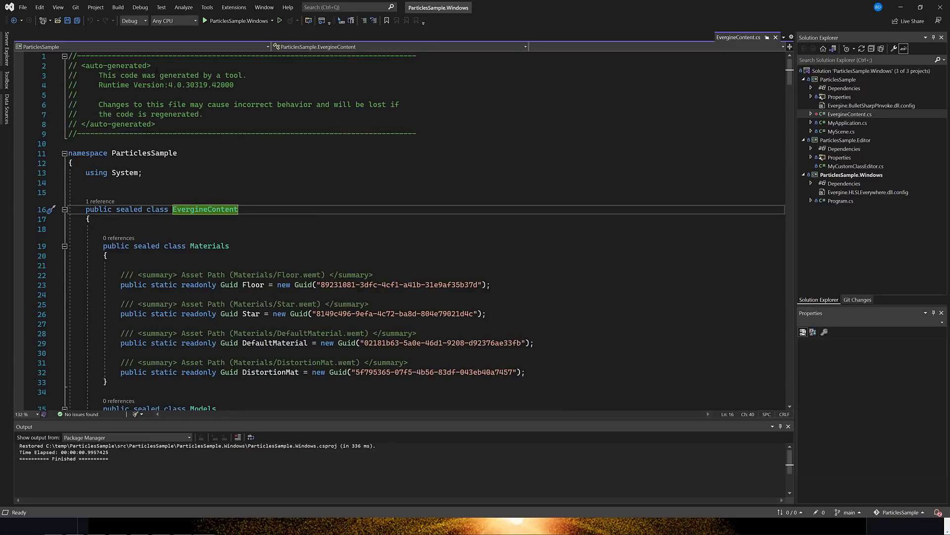
double_click(849, 122)
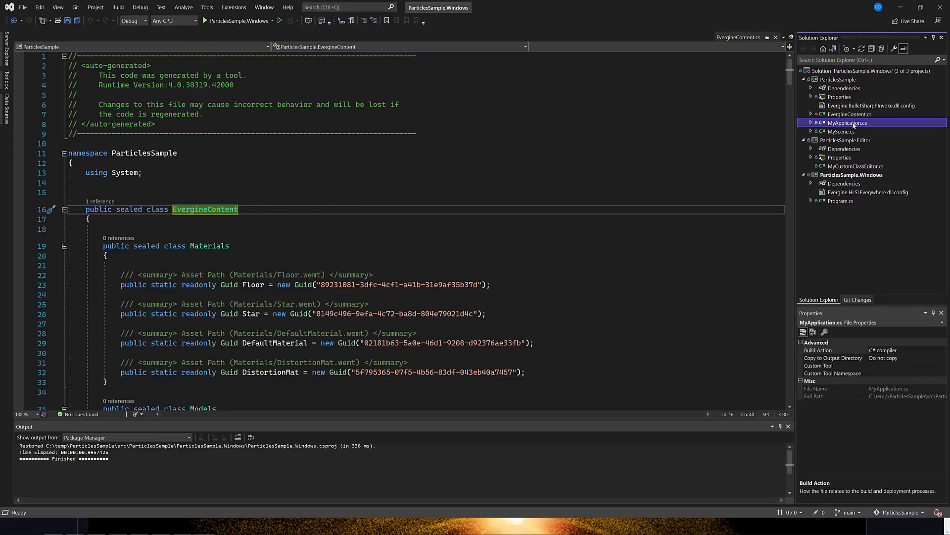
double_click(845, 132)
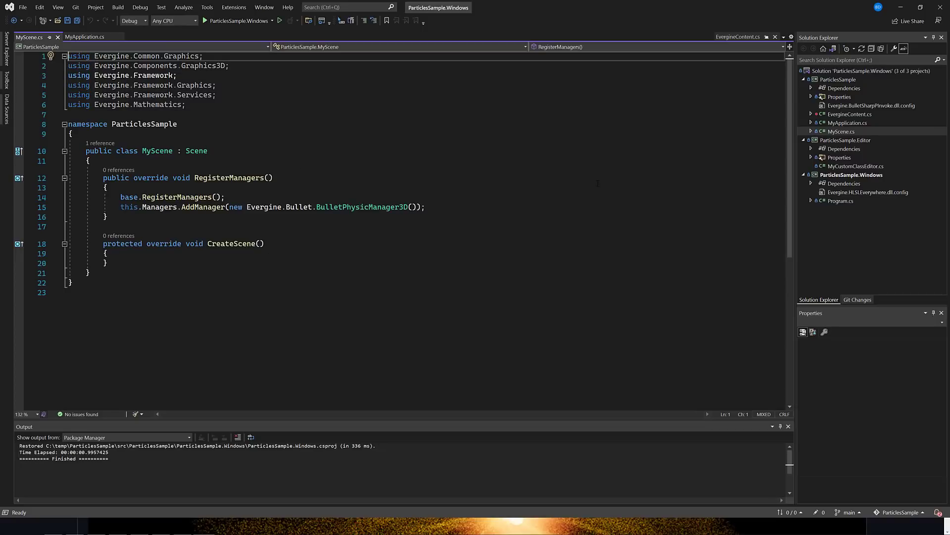
Switch back to Evergine Studio and orbit the camera around the MyScene.wescene particles.
key("alt+Tab")
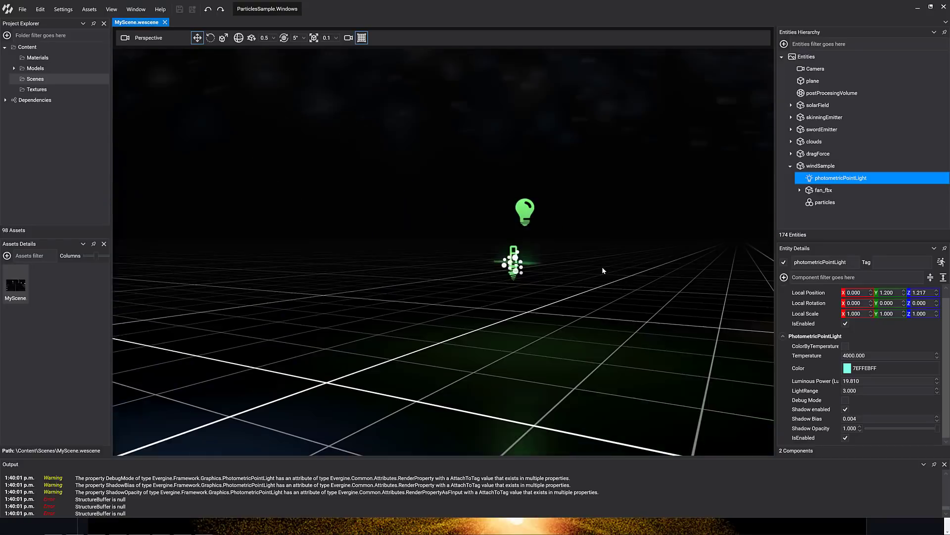
right_click_drag(604, 270, 489, 321)
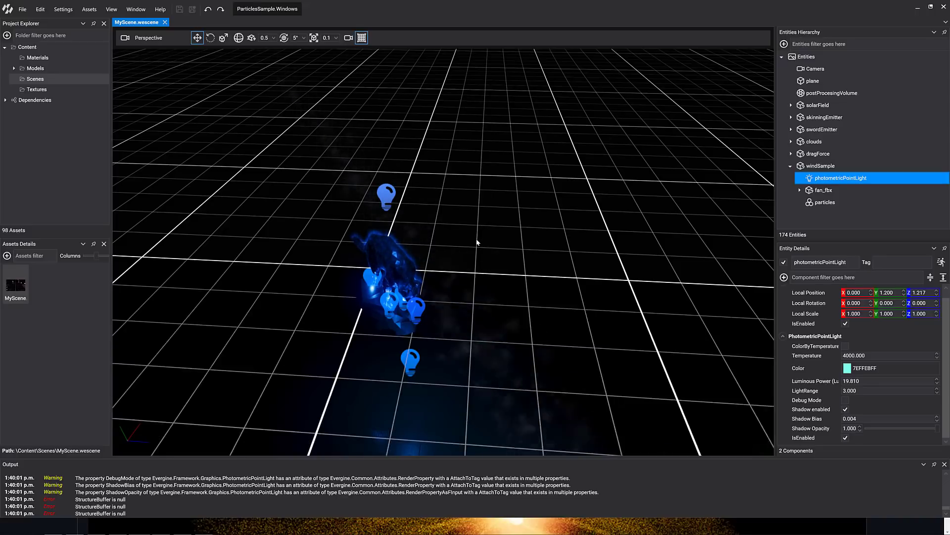
Frame the photometricPointLight and orbit around it until the smoke-blowing fan is visible.
key("f")
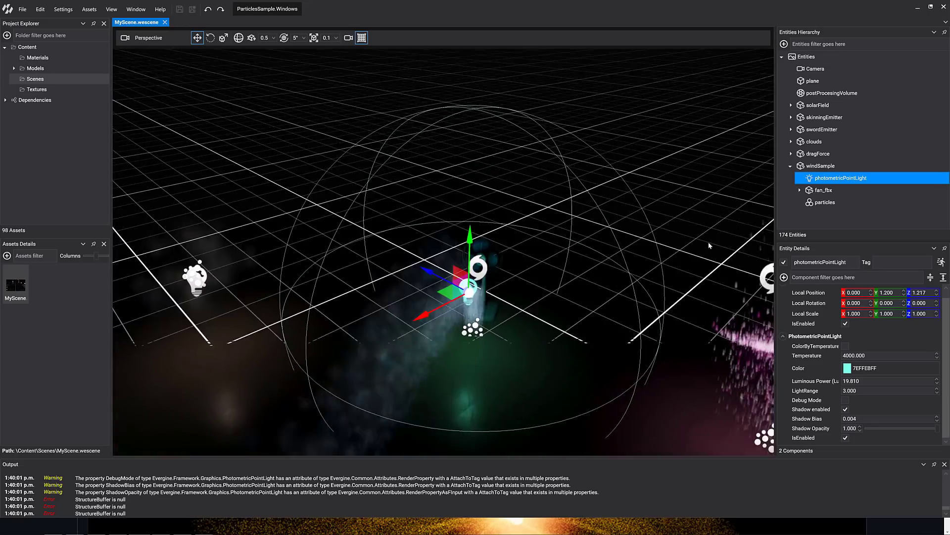
right_click_drag(708, 245, 579, 222)
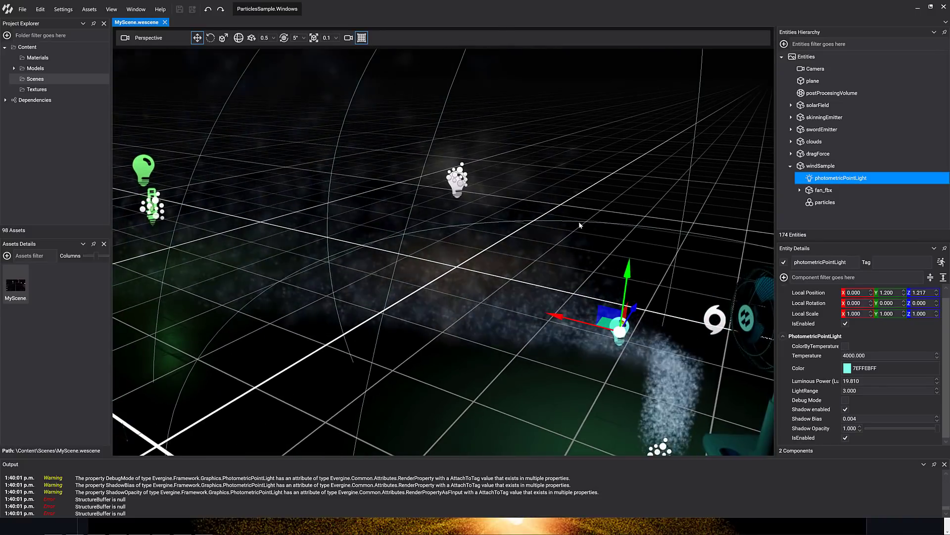